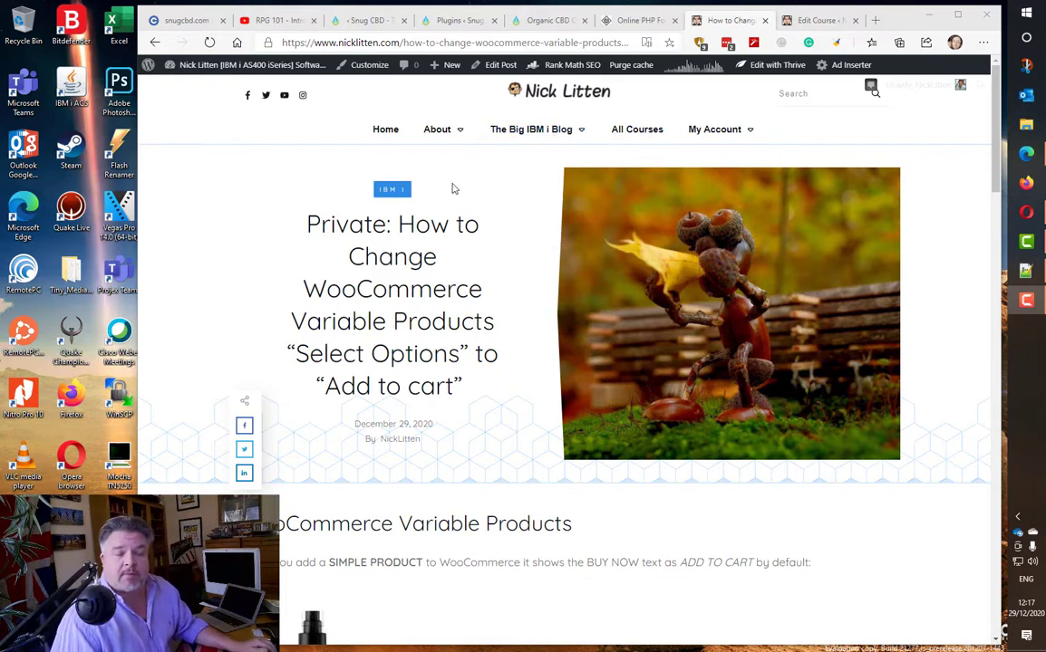
# - Switch to the Snug CBD storefront, enlarge its page view and open the Shop CBD page
pyautogui.click(378, 22)
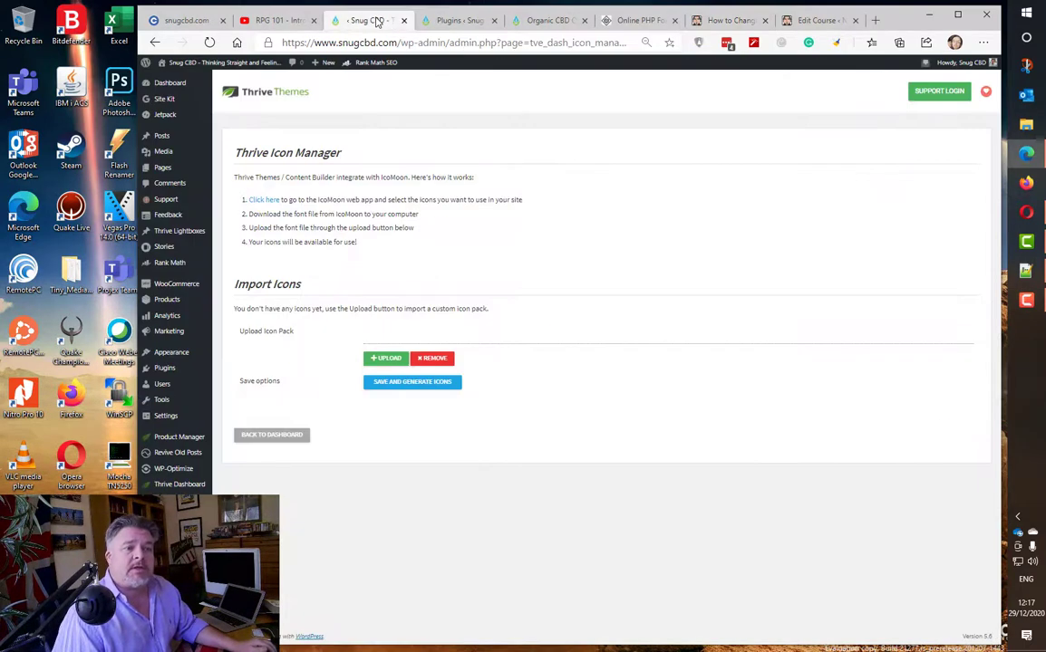
pyautogui.click(455, 22)
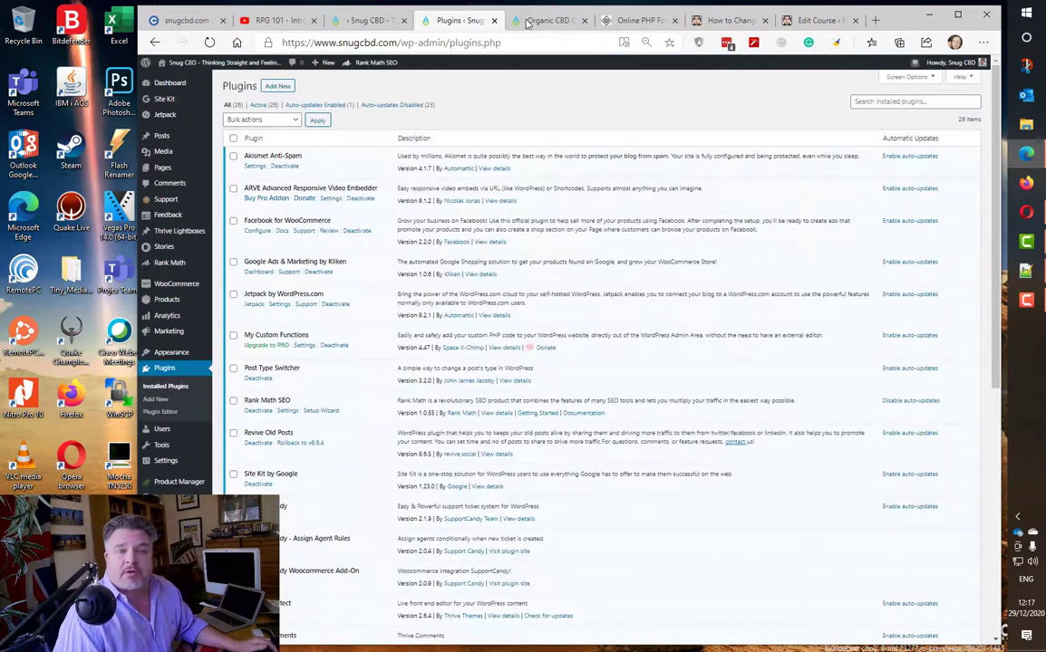
pyautogui.click(538, 21)
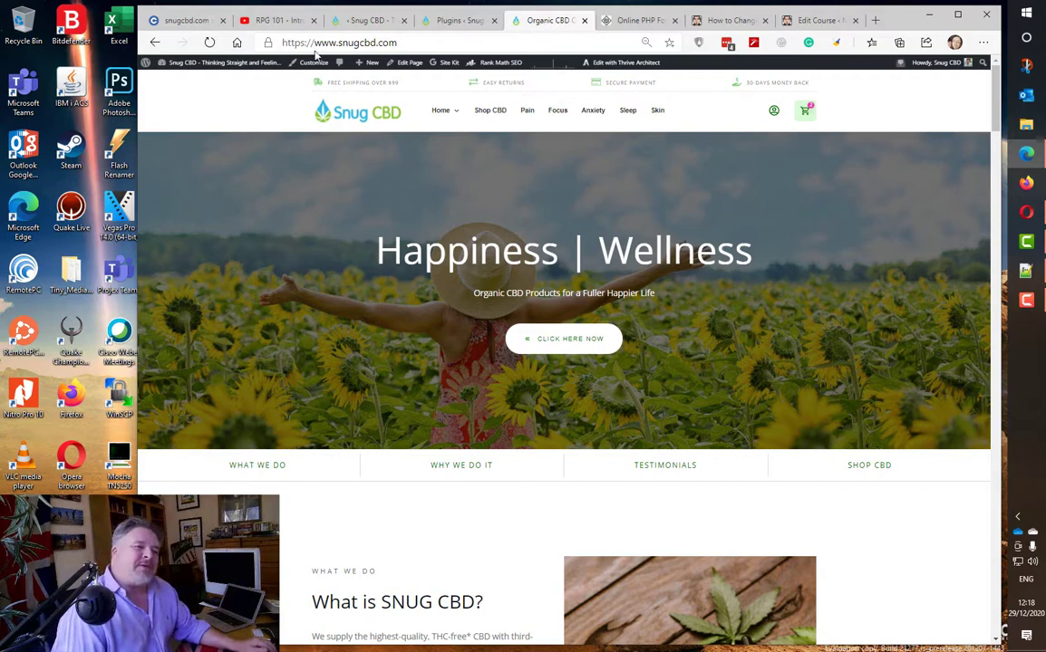
pyautogui.hotkey('ctrl', '+')
pyautogui.hotkey('ctrl', '+')
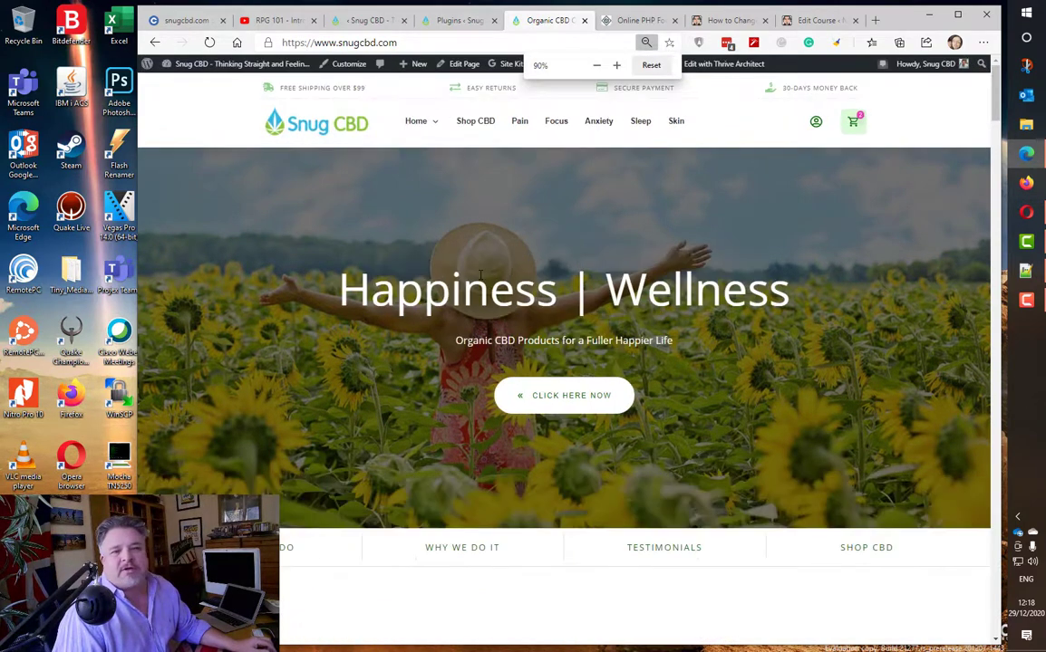
pyautogui.click(465, 131)
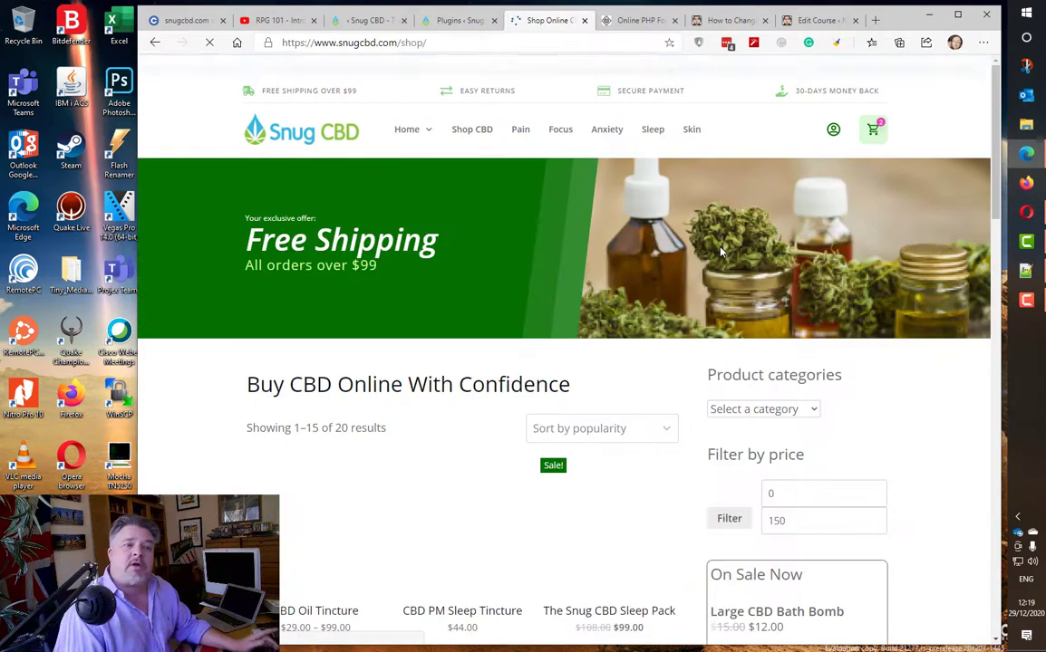
# - Examine the shop's product listing, comparing the button text under the simple and variable products
pyautogui.scroll(-5, 680, 320)
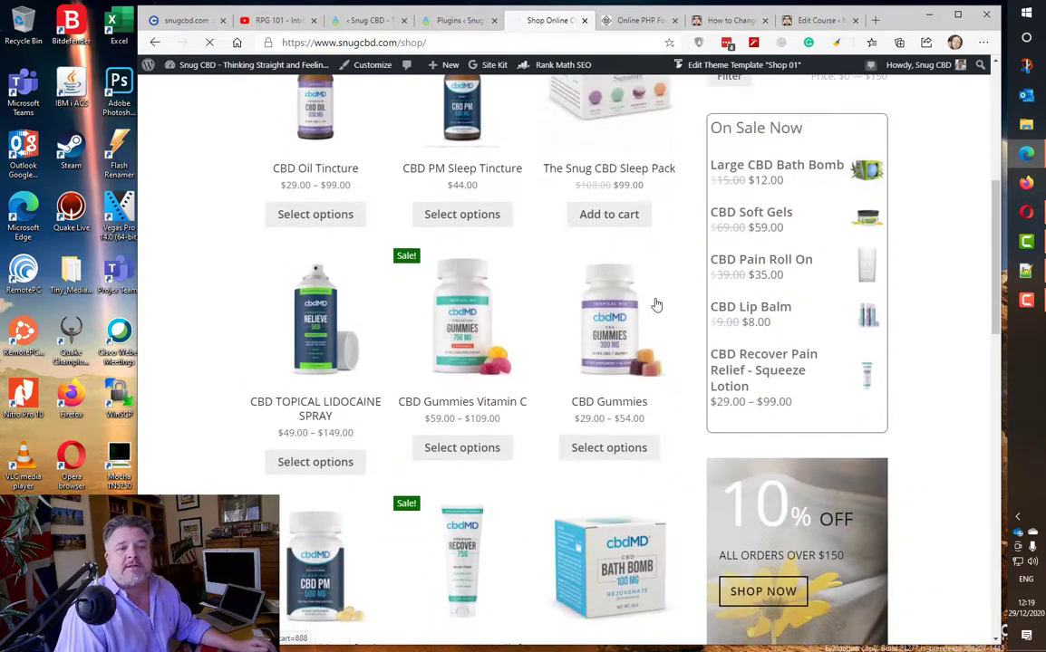
pyautogui.scroll(1, 661, 290)
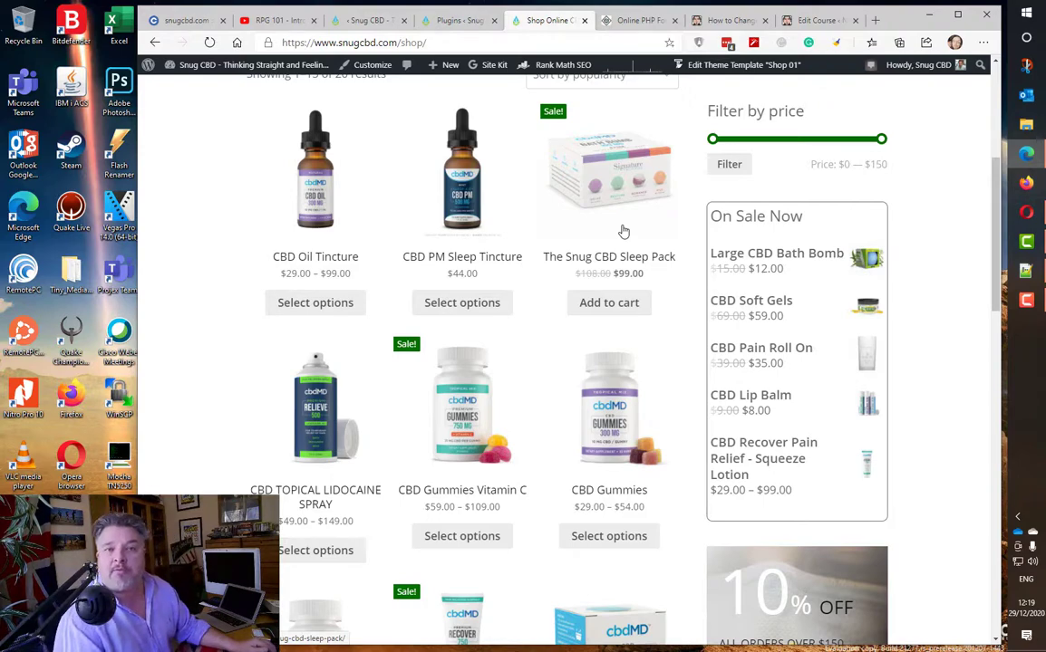
pyautogui.scroll(5, 623, 232)
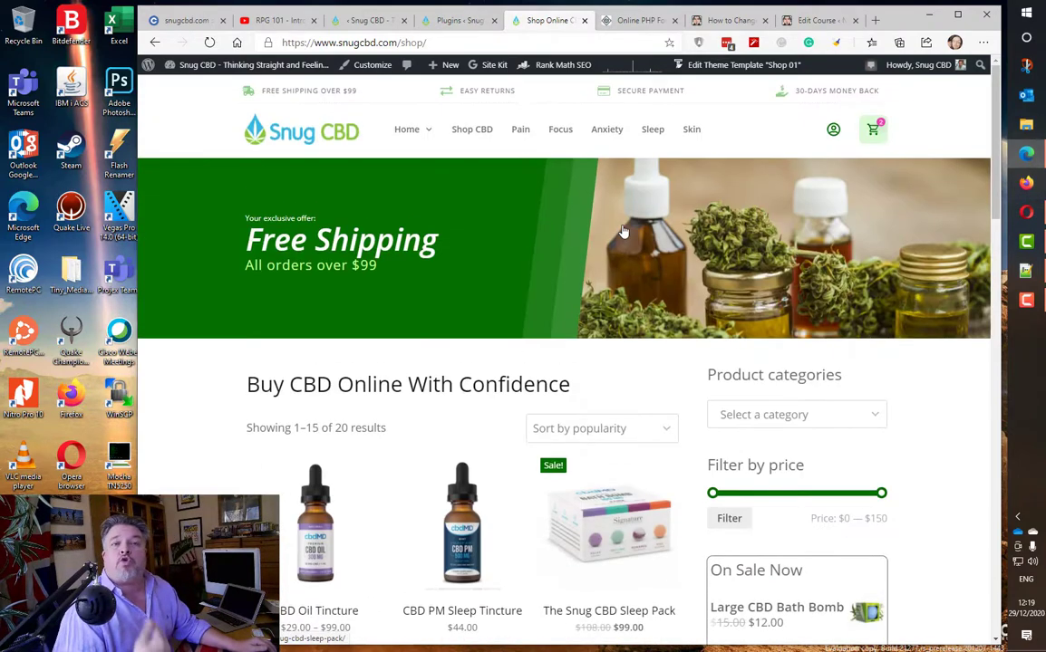
pyautogui.scroll(-3, 623, 232)
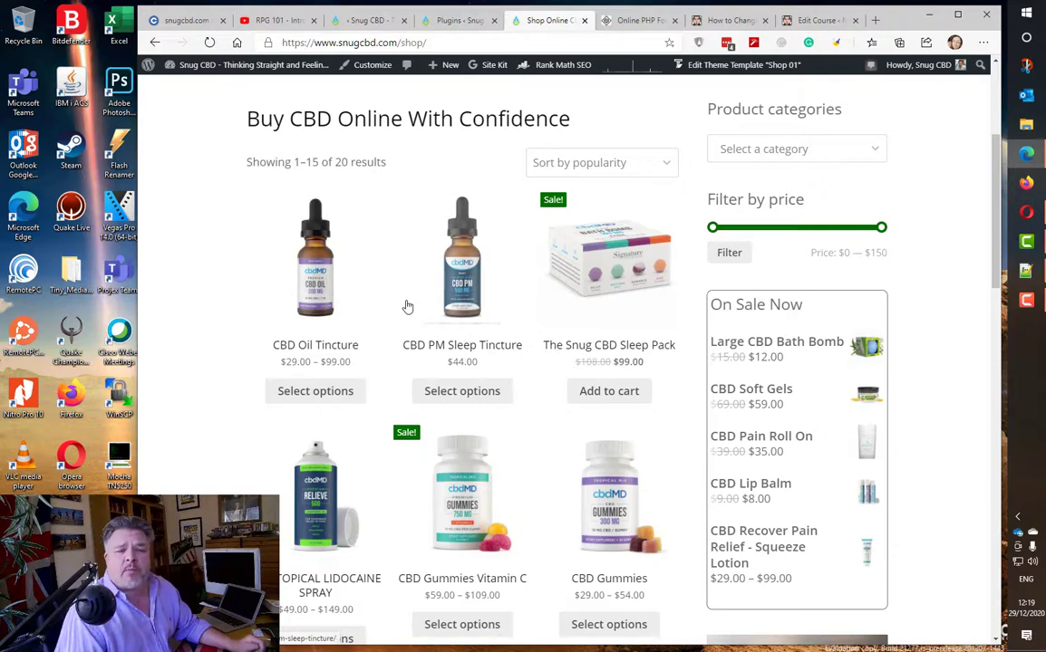
pyautogui.scroll(-1, 403, 308)
pyautogui.scroll(-5, 409, 307)
pyautogui.scroll(3, 421, 305)
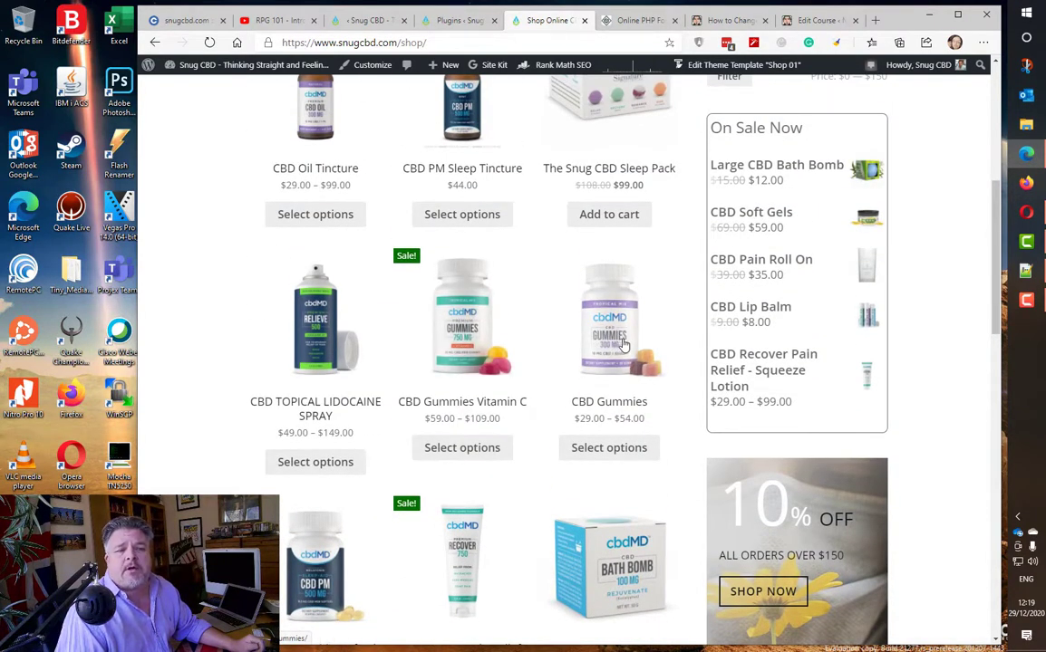
# - Check the Count options on the CBD Gummies product page, and return to the shop listing
pyautogui.click(623, 345)
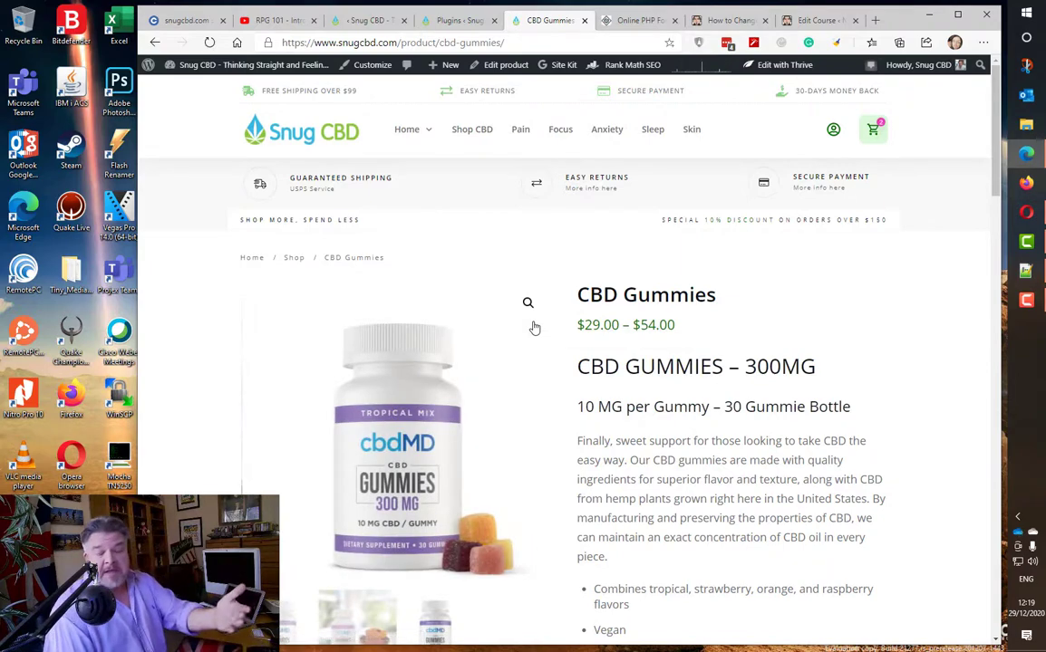
pyautogui.scroll(-5, 535, 328)
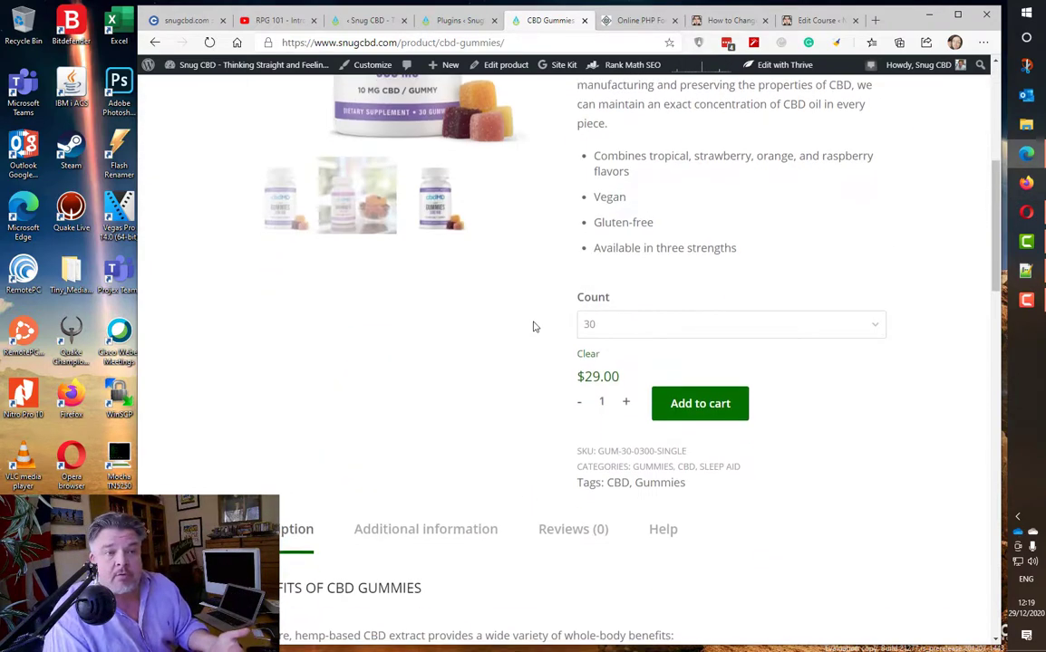
pyautogui.scroll(2, 525, 276)
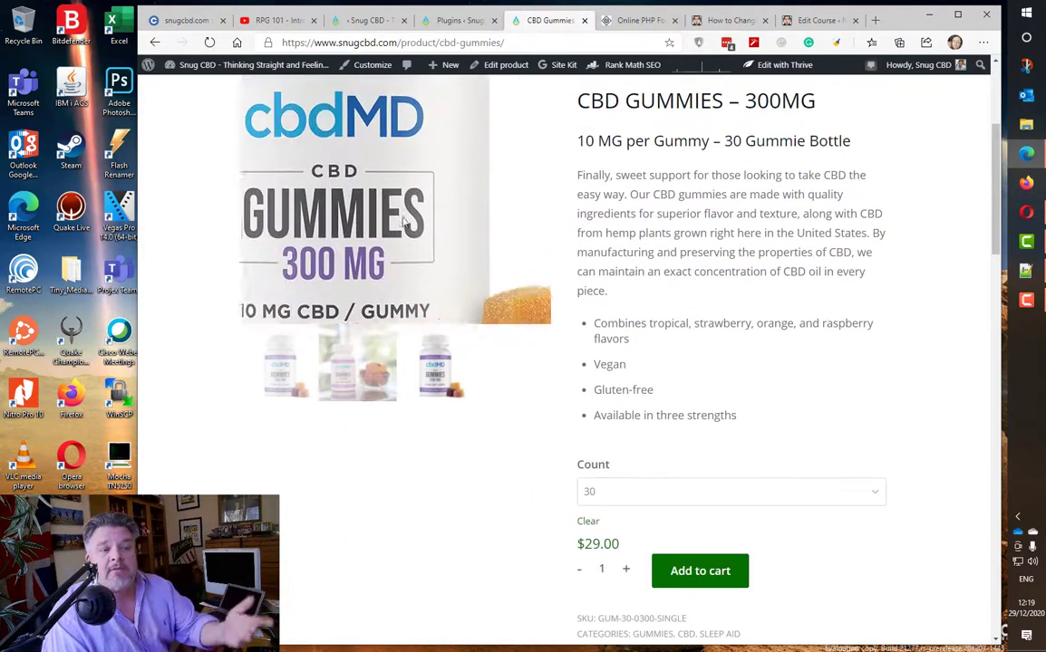
pyautogui.click(668, 492)
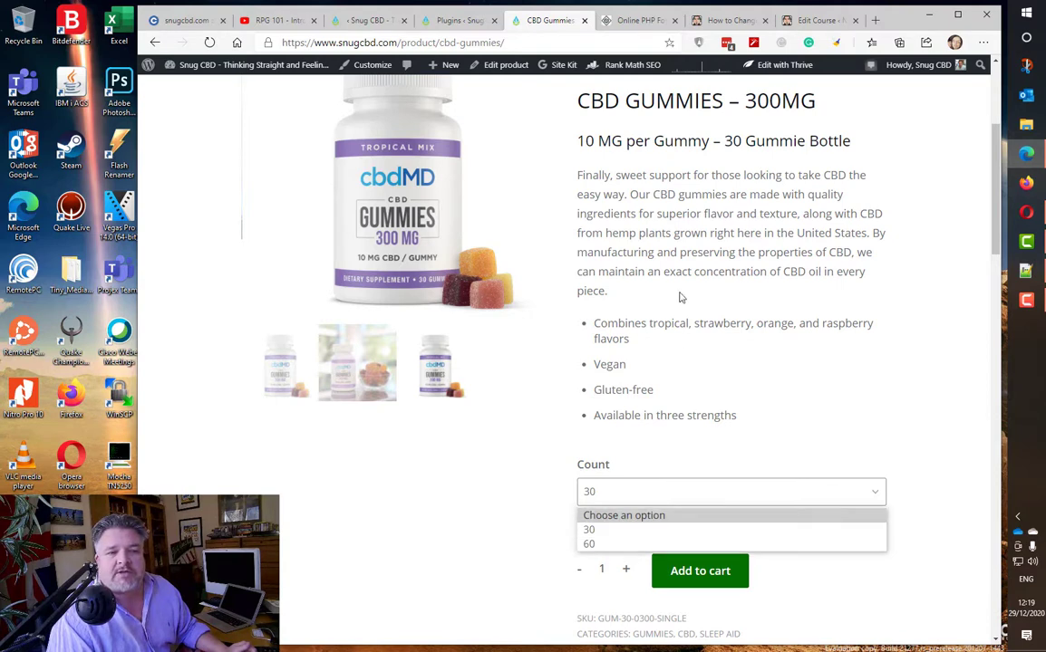
pyautogui.click(680, 291)
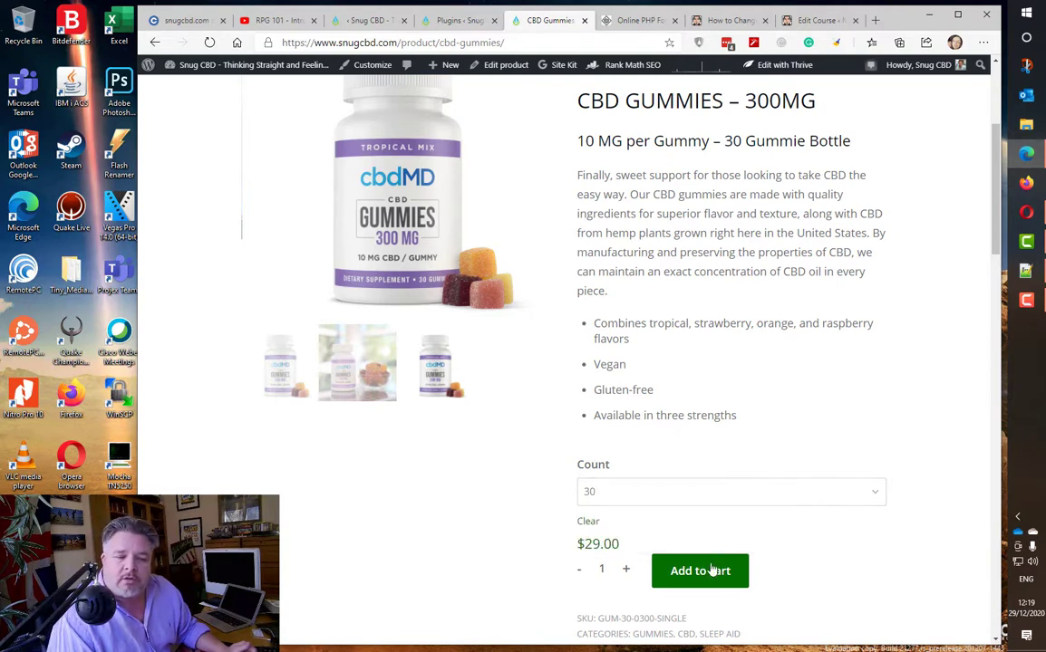
pyautogui.click(156, 42)
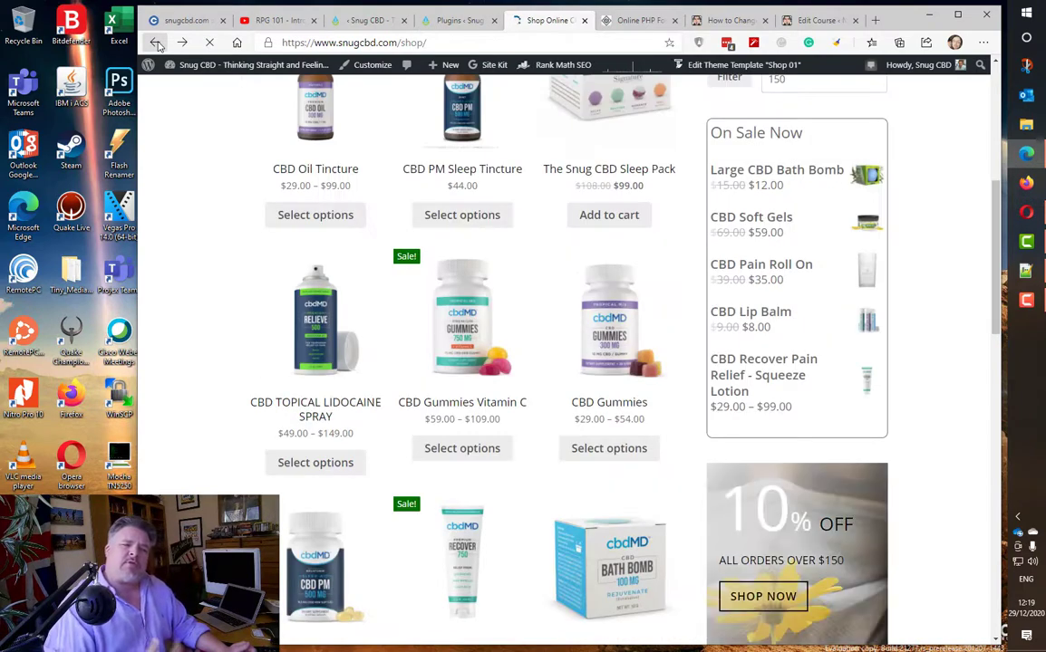
pyautogui.scroll(3, 228, 142)
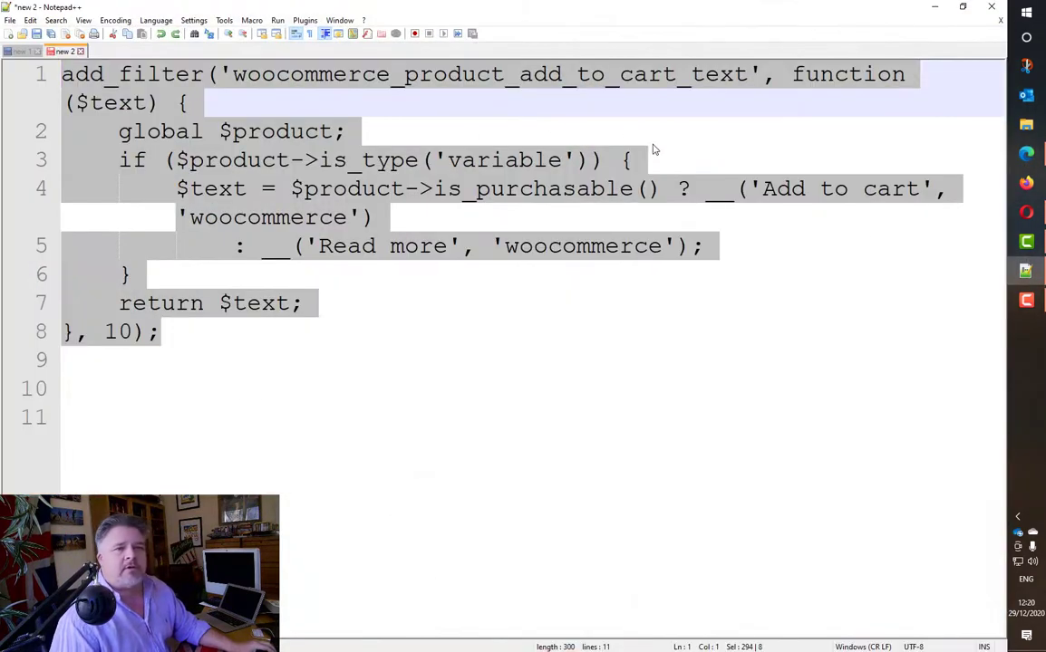
# - Reduce the text size of the add_filter snippet in Notepad++ and shrink its window over the shop page
pyautogui.scroll(-3, 673, 205)
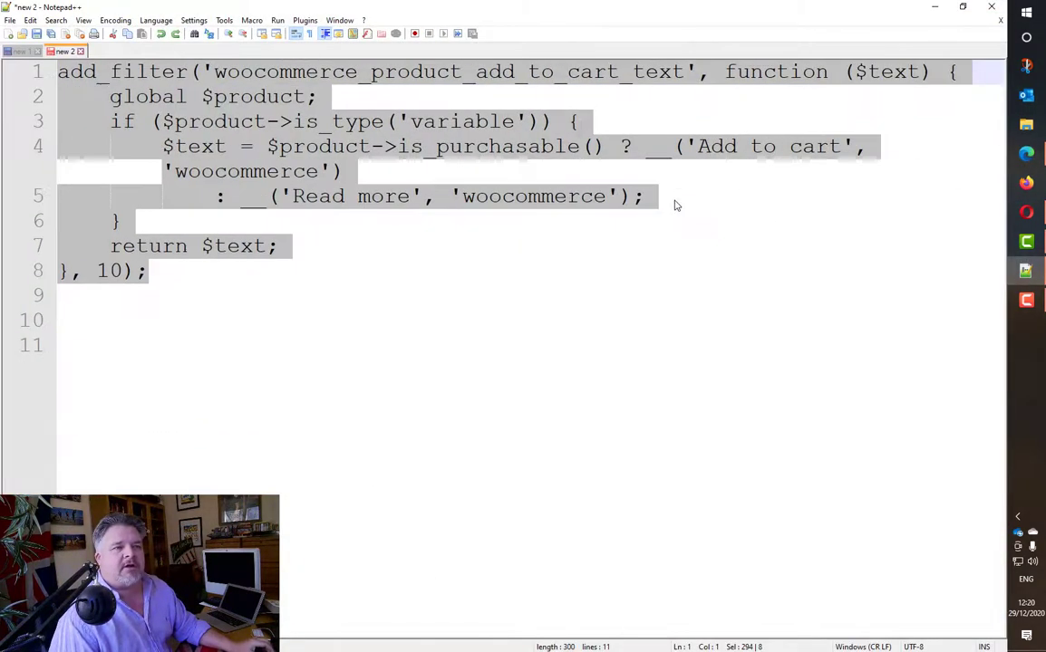
pyautogui.moveTo(878, 7); pyautogui.dragTo(493, 132)
pyautogui.click(473, 299)
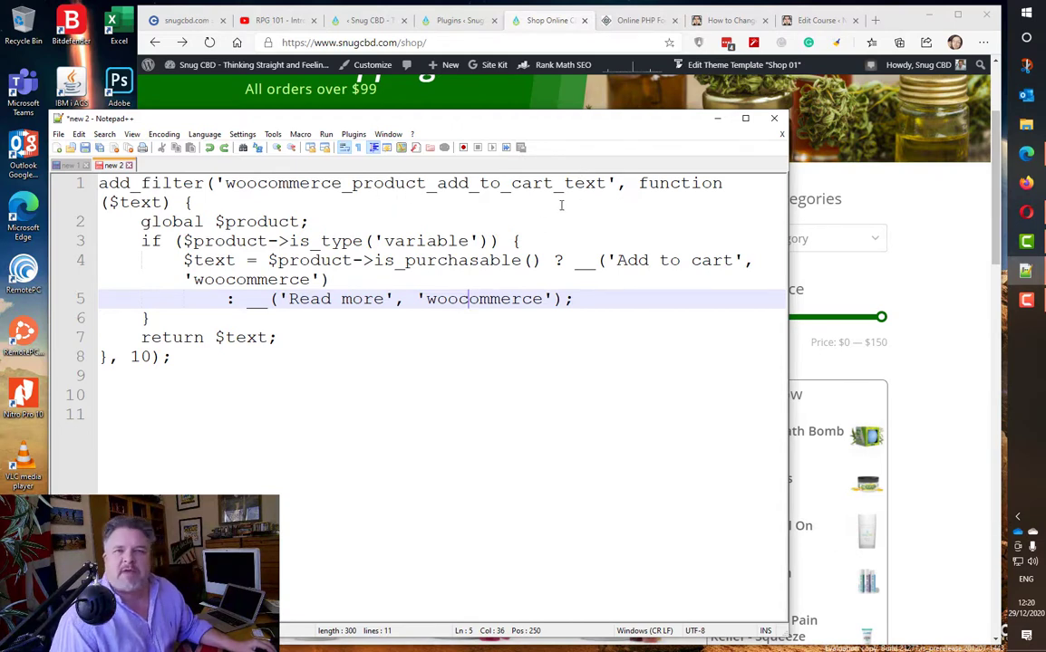
# - Examine the snippet's 'variable' product check and its 'Add to cart' text, comparing them with the shop page's product buttons
pyautogui.doubleClick(429, 241)
pyautogui.click(426, 241)
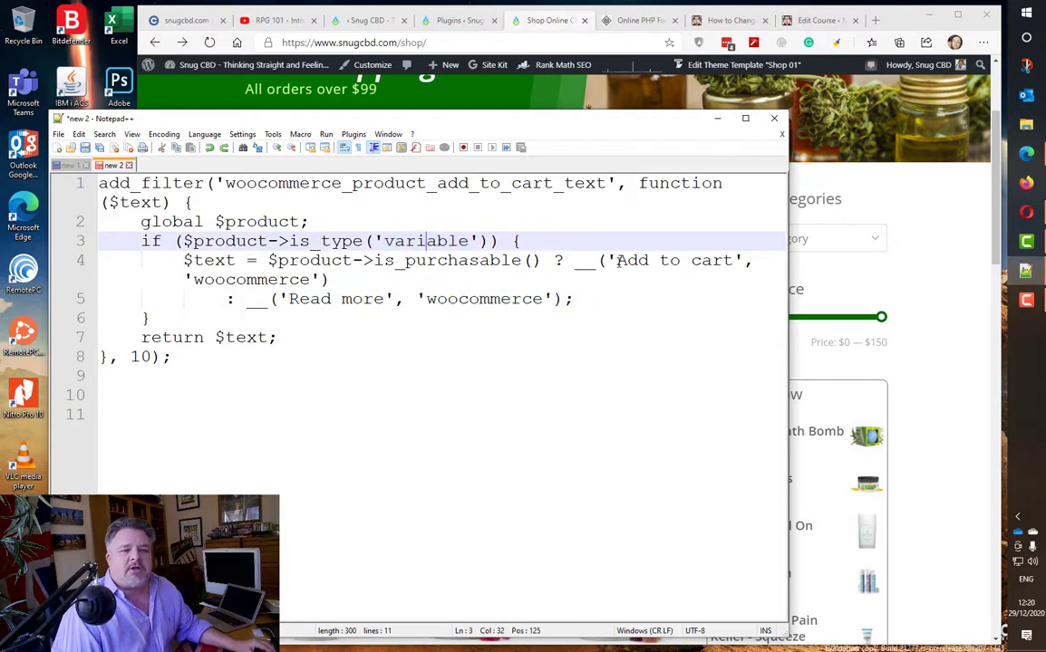
pyautogui.moveTo(617, 260); pyautogui.dragTo(736, 260)
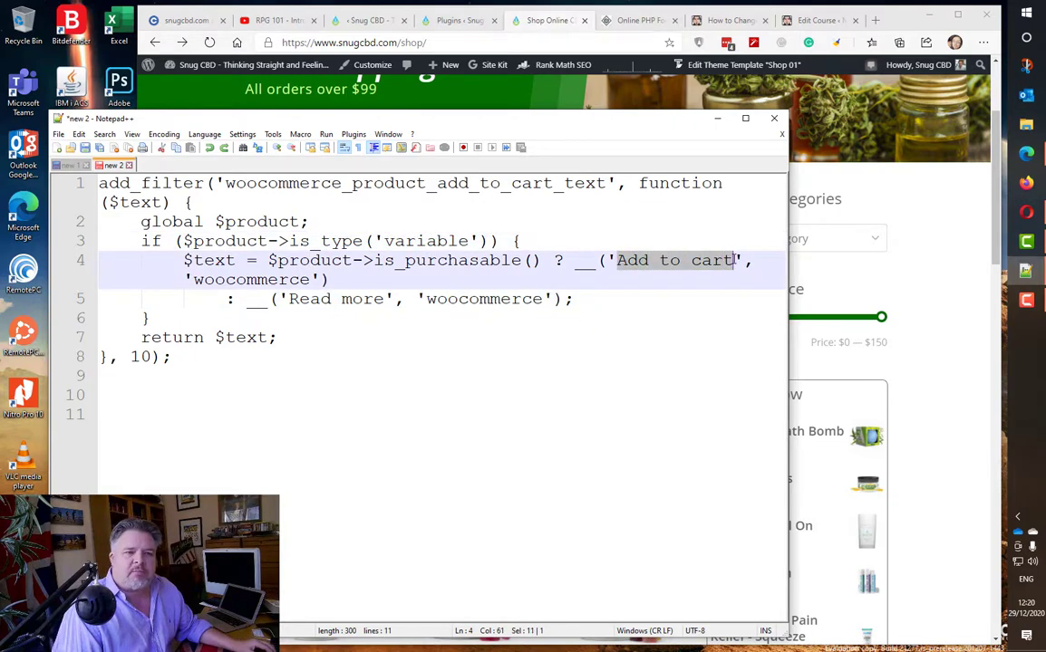
pyautogui.click(714, 261)
pyautogui.moveTo(617, 260); pyautogui.dragTo(734, 260)
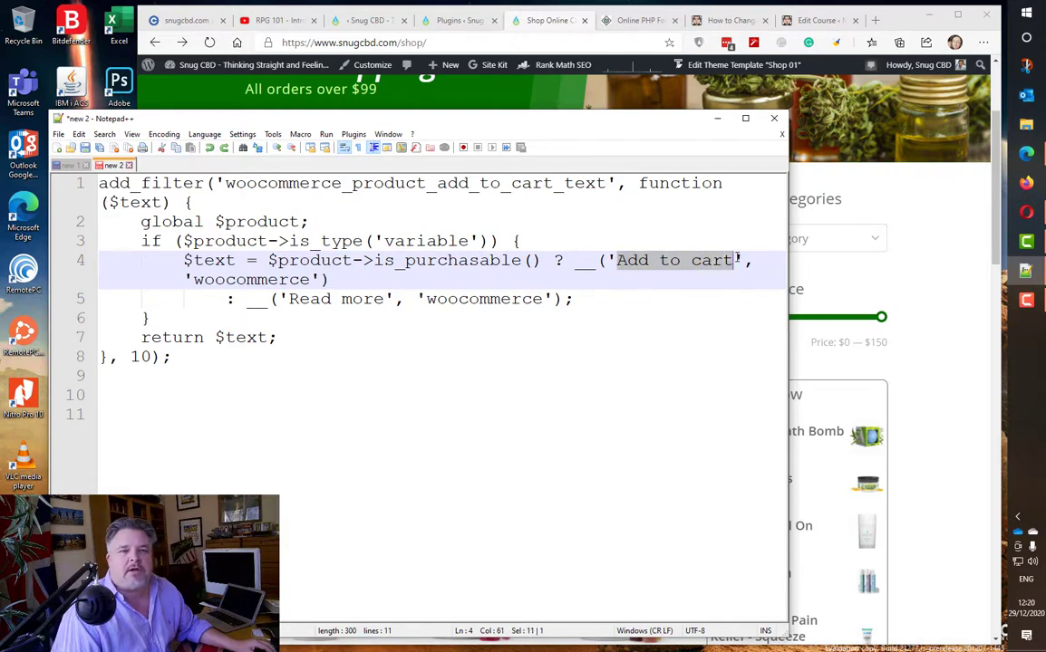
pyautogui.moveTo(562, 125); pyautogui.dragTo(198, 113)
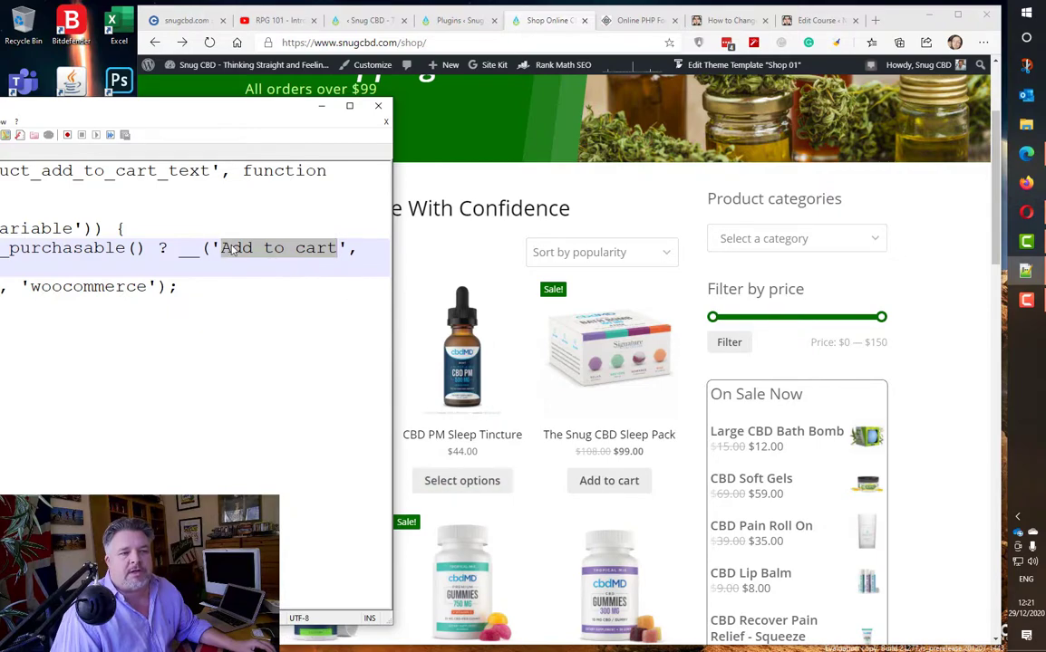
pyautogui.moveTo(222, 107); pyautogui.dragTo(775, 112)
pyautogui.click(490, 362)
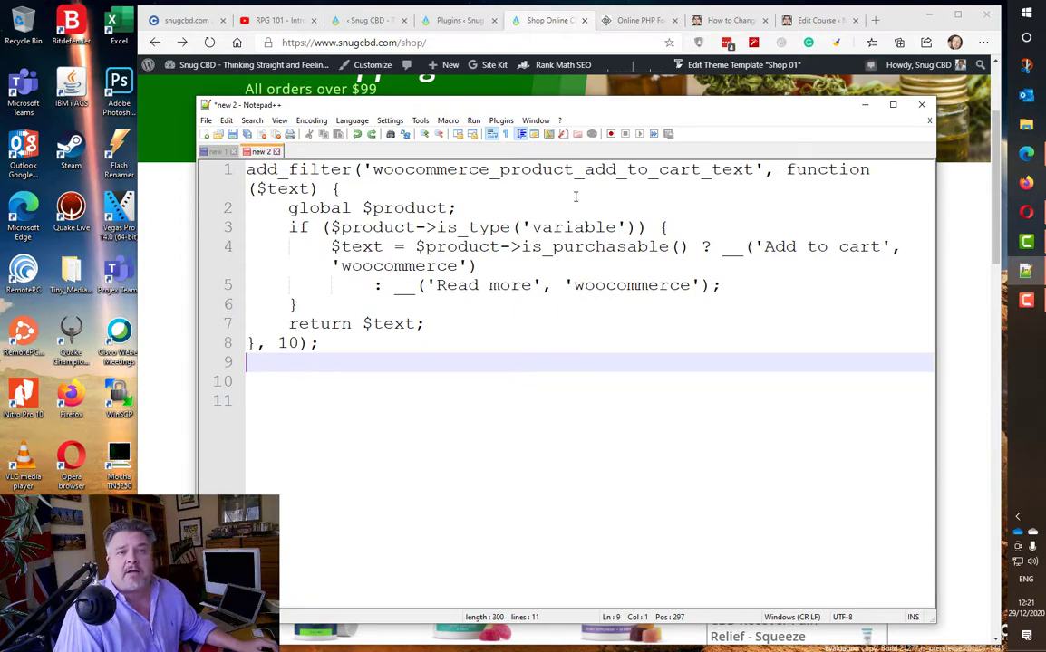
# - Open the Add Plugins page in the Snug CBD site's WordPress admin and search for "my custom functions"
pyautogui.click(550, 23)
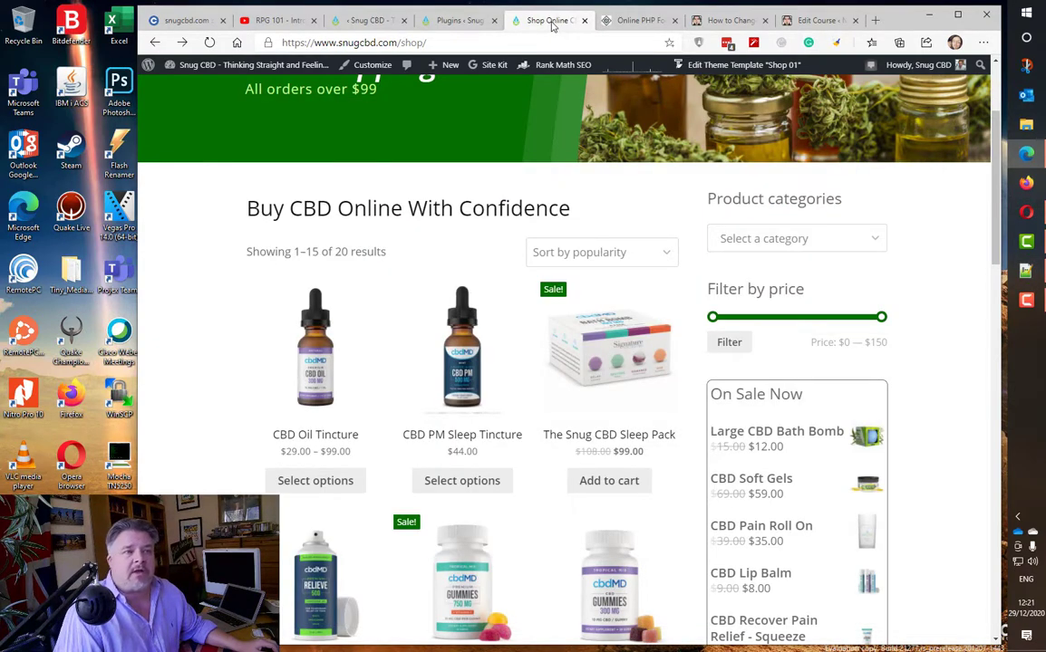
pyautogui.click(459, 20)
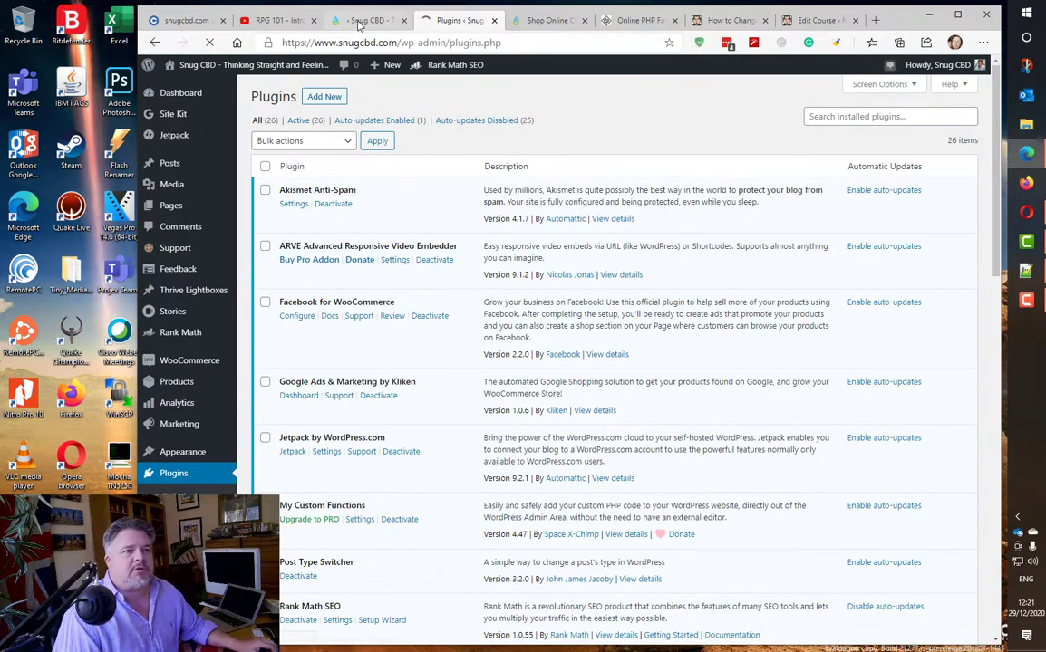
pyautogui.press('F5')
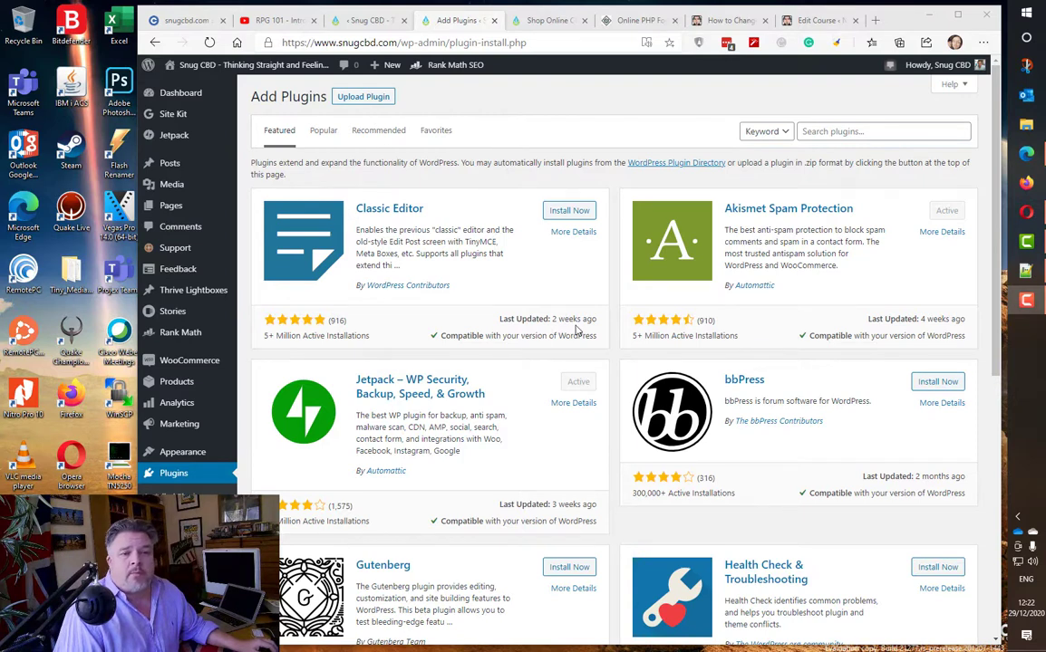
pyautogui.click(825, 131)
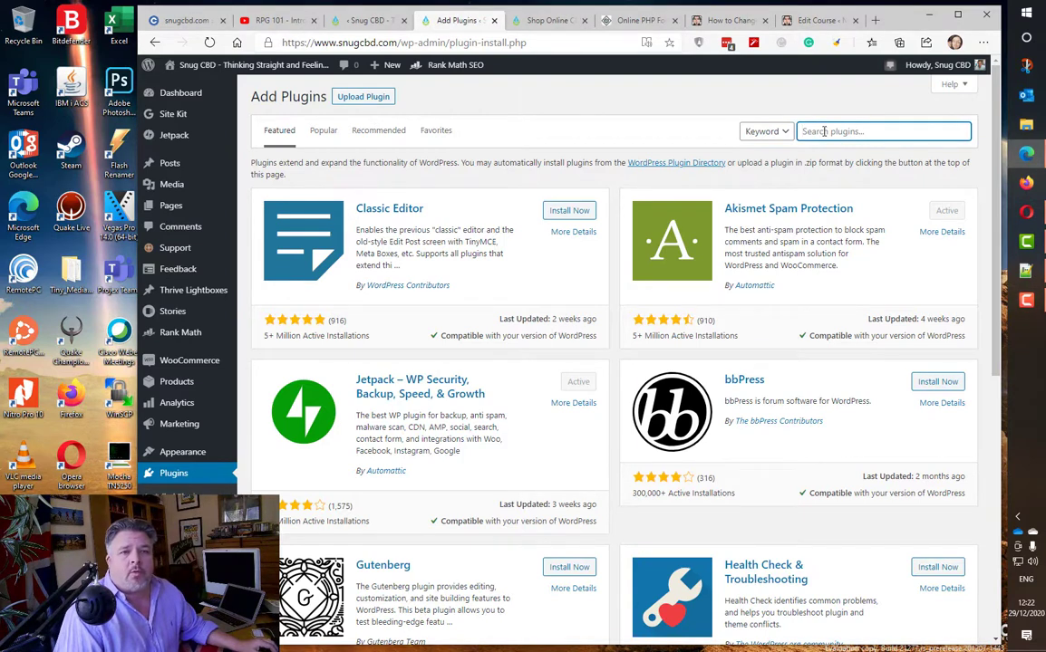
pyautogui.write('my custom')
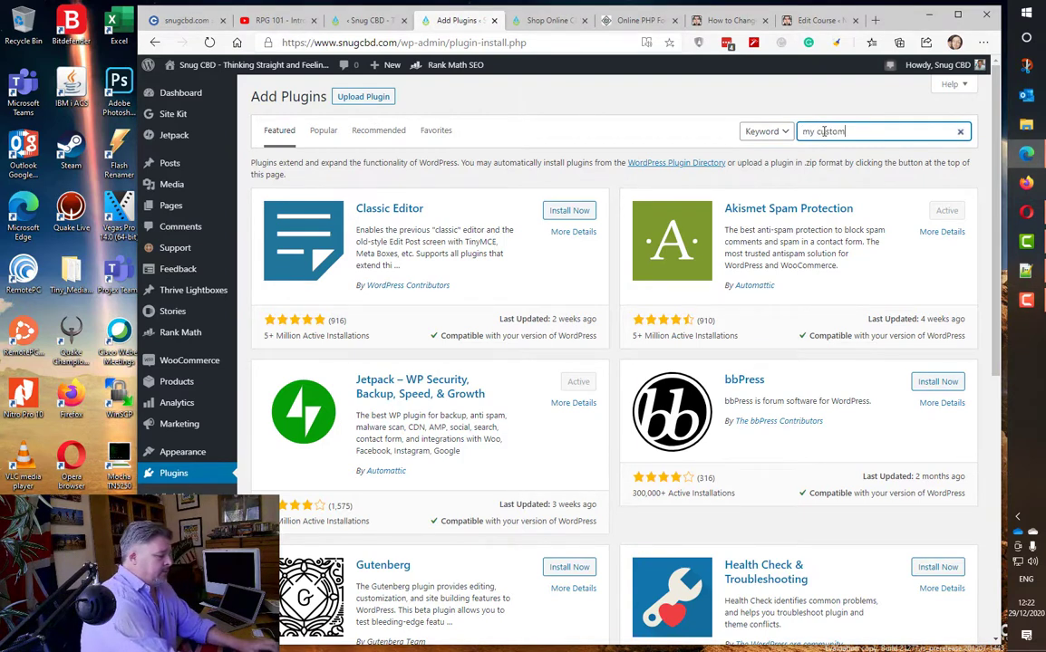
pyautogui.write(' functions')
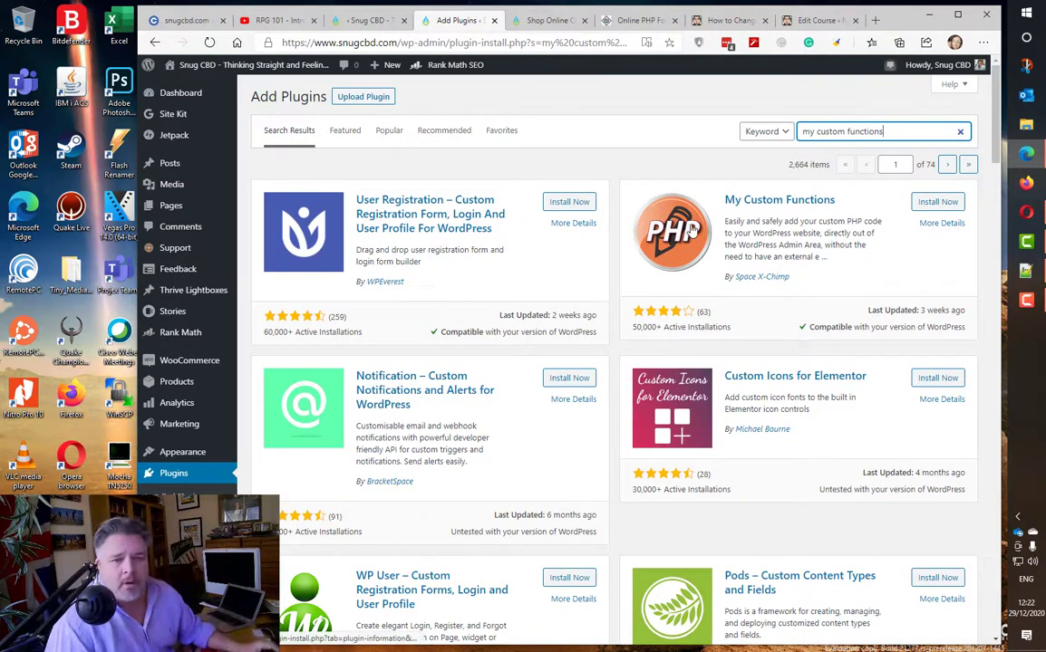
# - Install and activate the My Custom Functions plugin, and locate its entry in the installed plugins list
pyautogui.moveTo(837, 200); pyautogui.dragTo(725, 201)
pyautogui.click(738, 284)
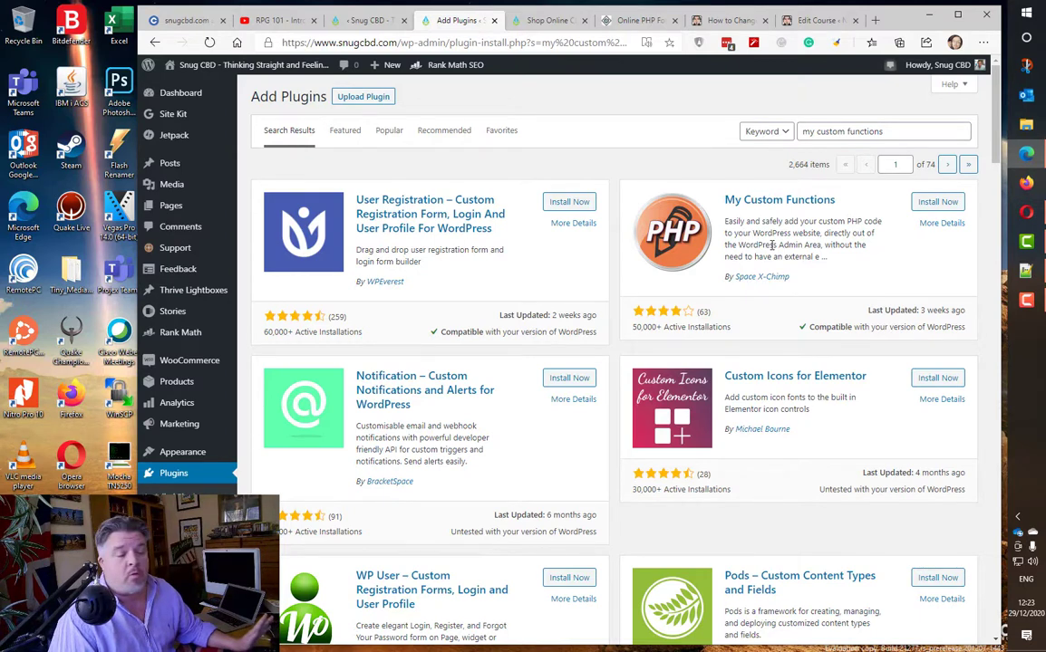
pyautogui.click(944, 205)
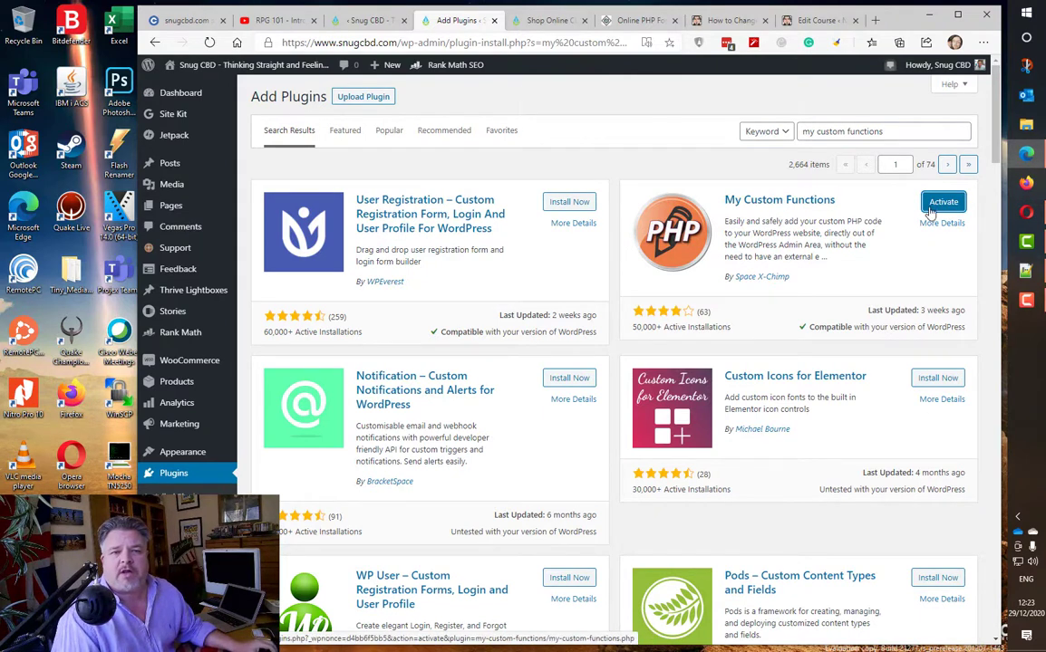
pyautogui.click(933, 205)
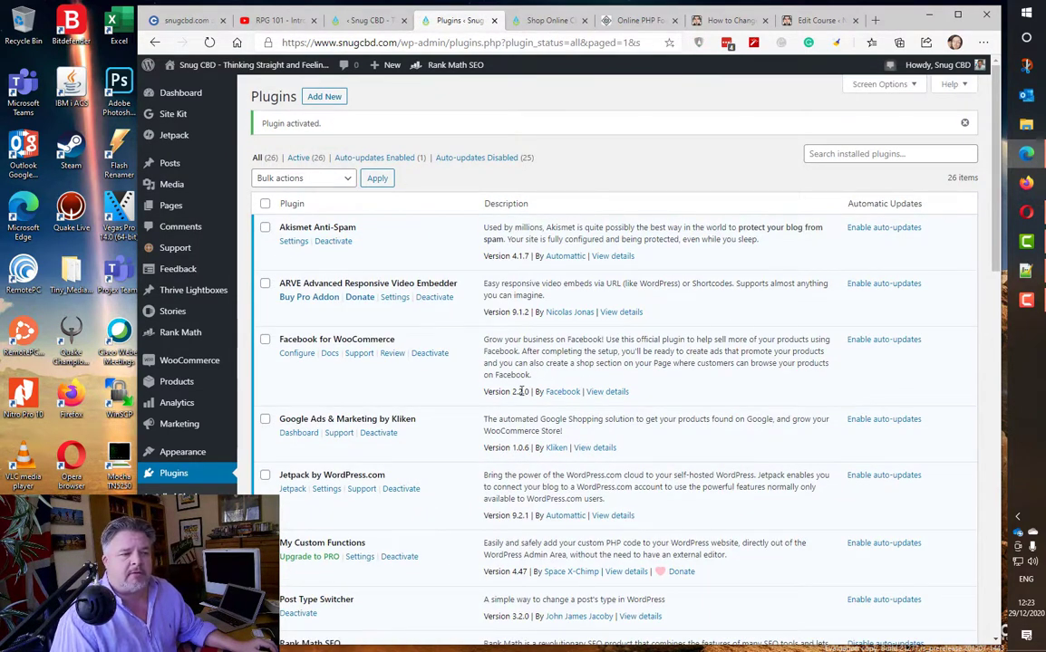
pyautogui.scroll(-5, 464, 266)
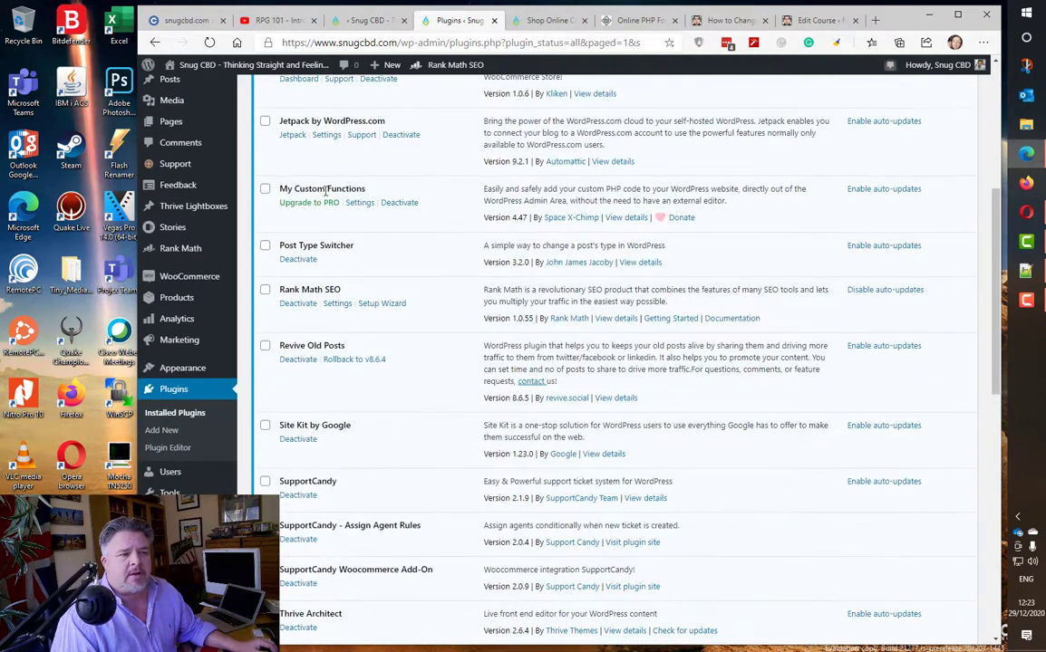
pyautogui.moveTo(288, 188); pyautogui.dragTo(366, 174)
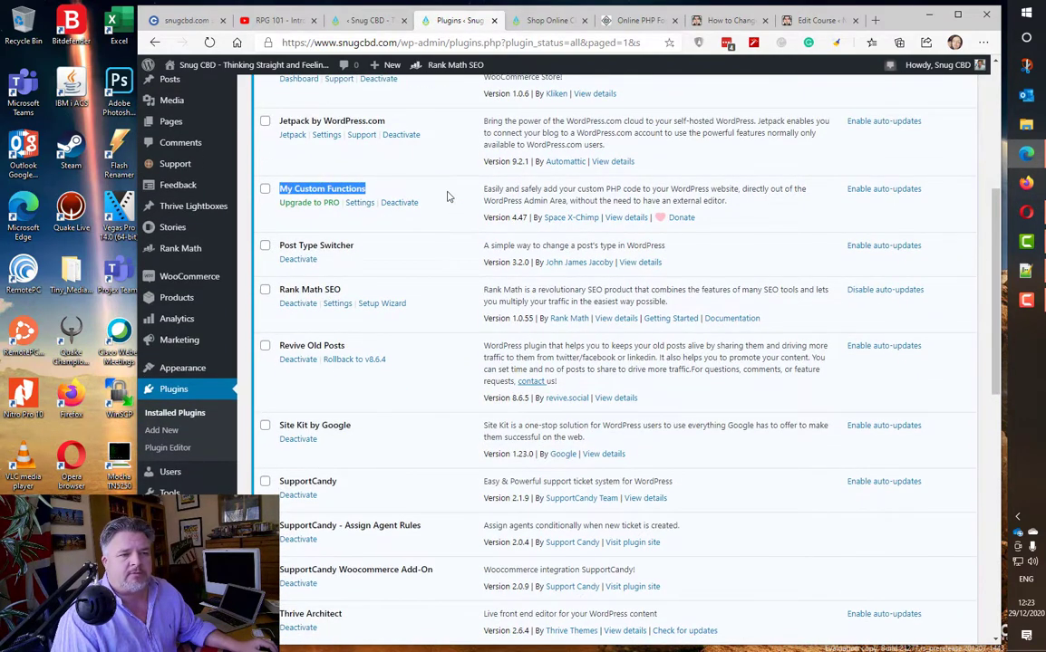
# - Open the My Custom Functions plugin's settings, dismiss its welcome message and leave the custom code switched off
pyautogui.click(409, 217)
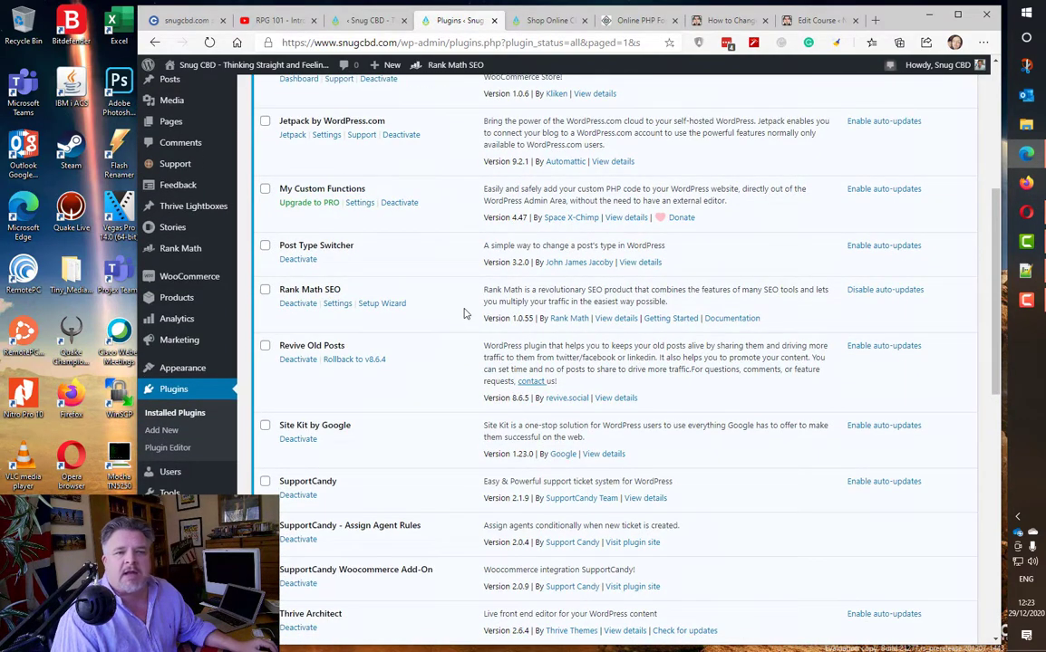
pyautogui.click(359, 203)
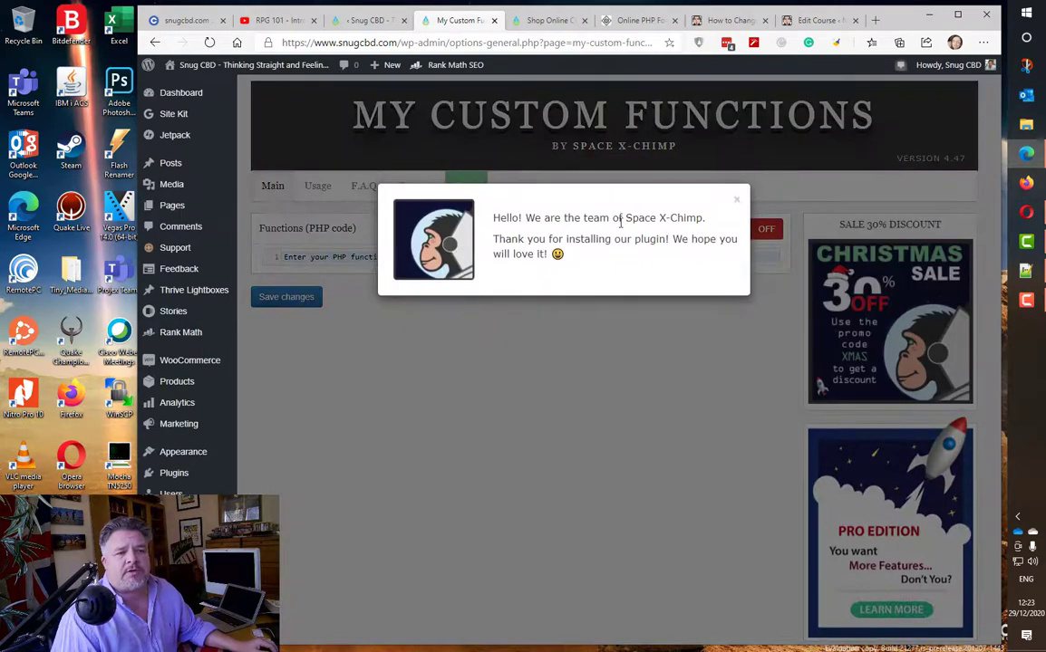
pyautogui.click(735, 199)
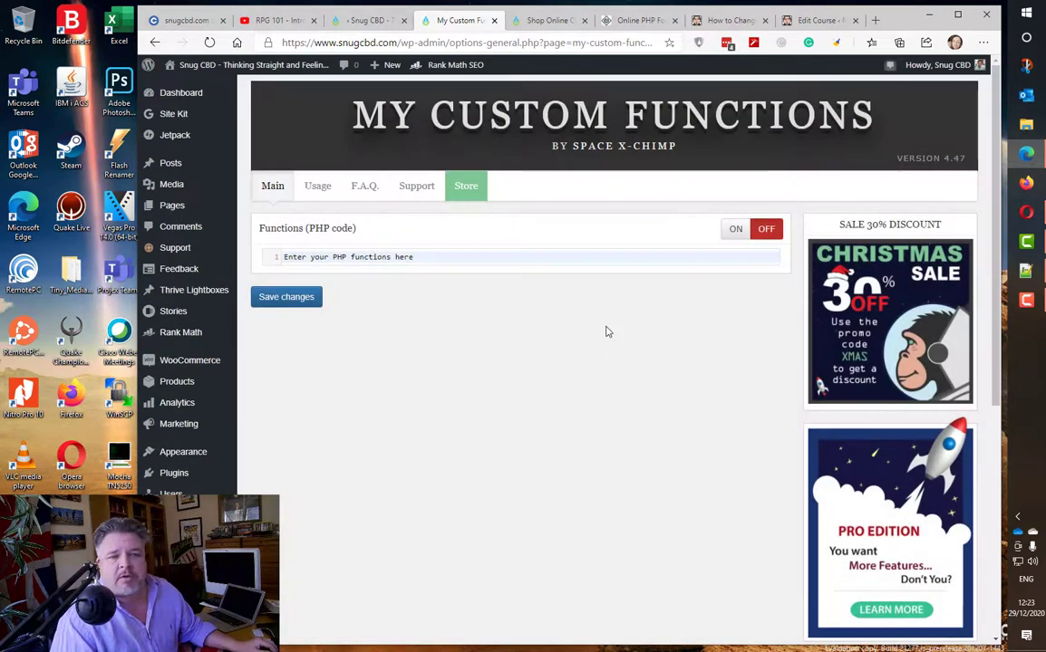
pyautogui.click(738, 232)
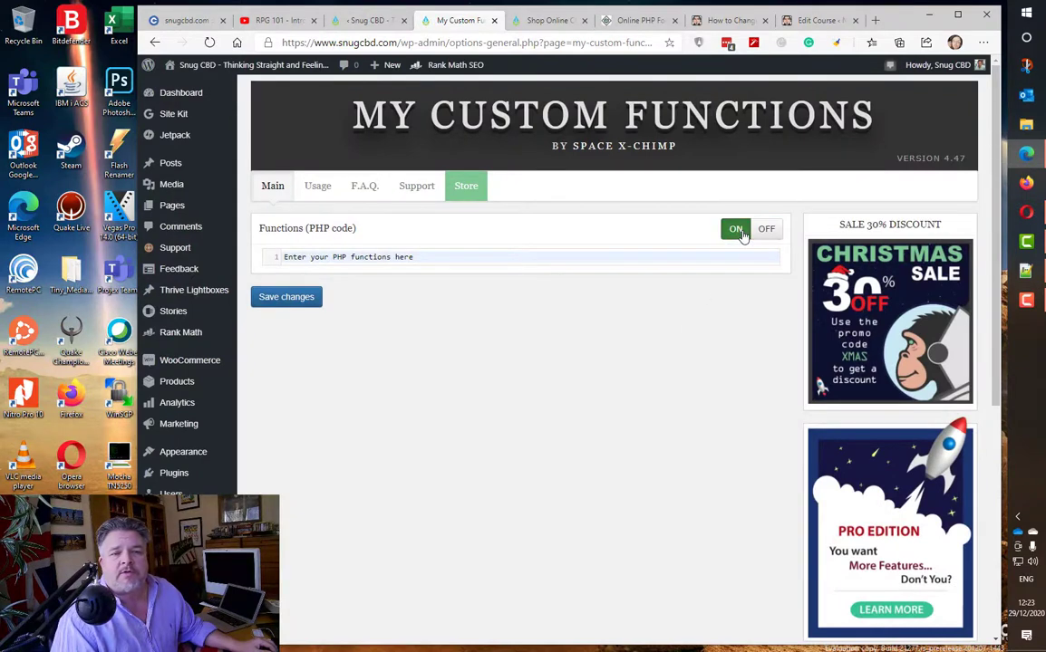
pyautogui.click(767, 232)
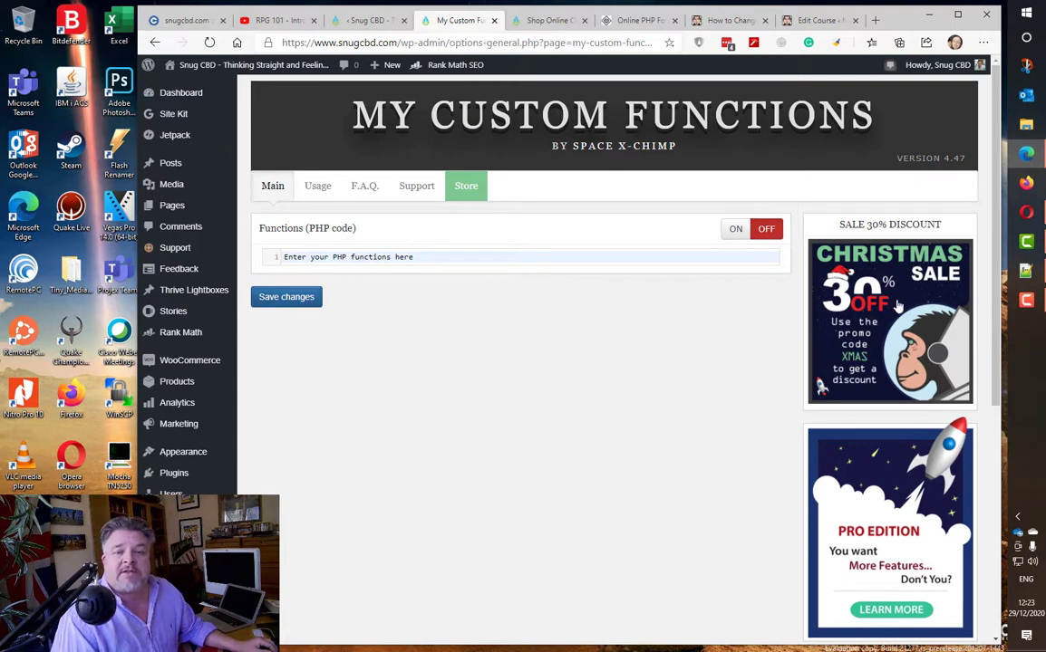
# - Copy the whole add_filter snippet from Notepad++ and paste it as plain text into the plugin's Functions (PHP code) editor
pyautogui.click(1026, 274)
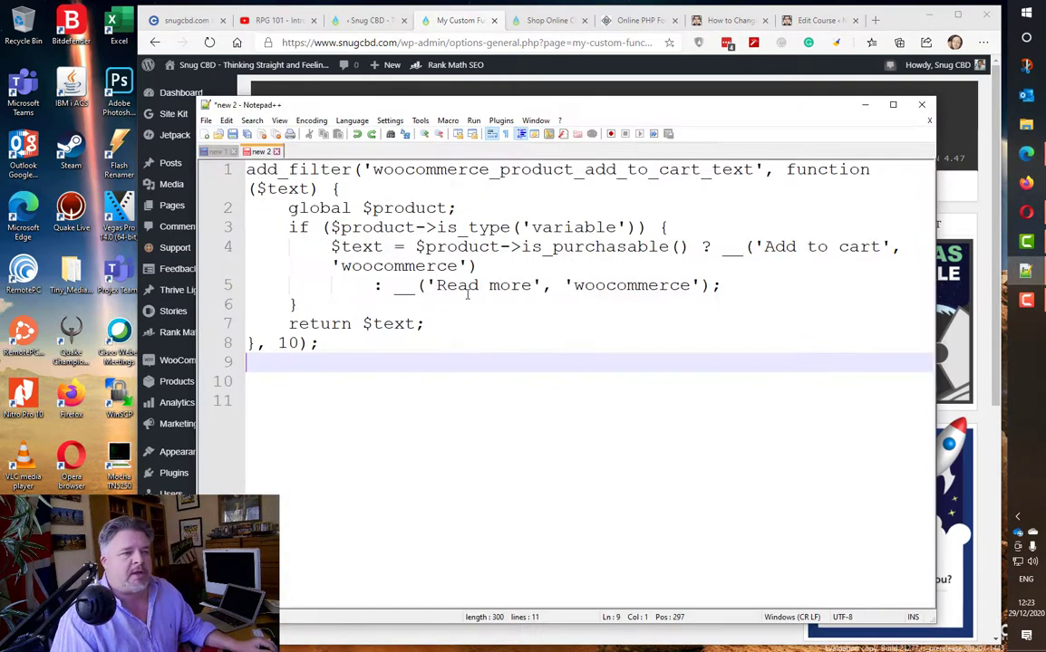
pyautogui.moveTo(325, 345); pyautogui.dragTo(249, 170)
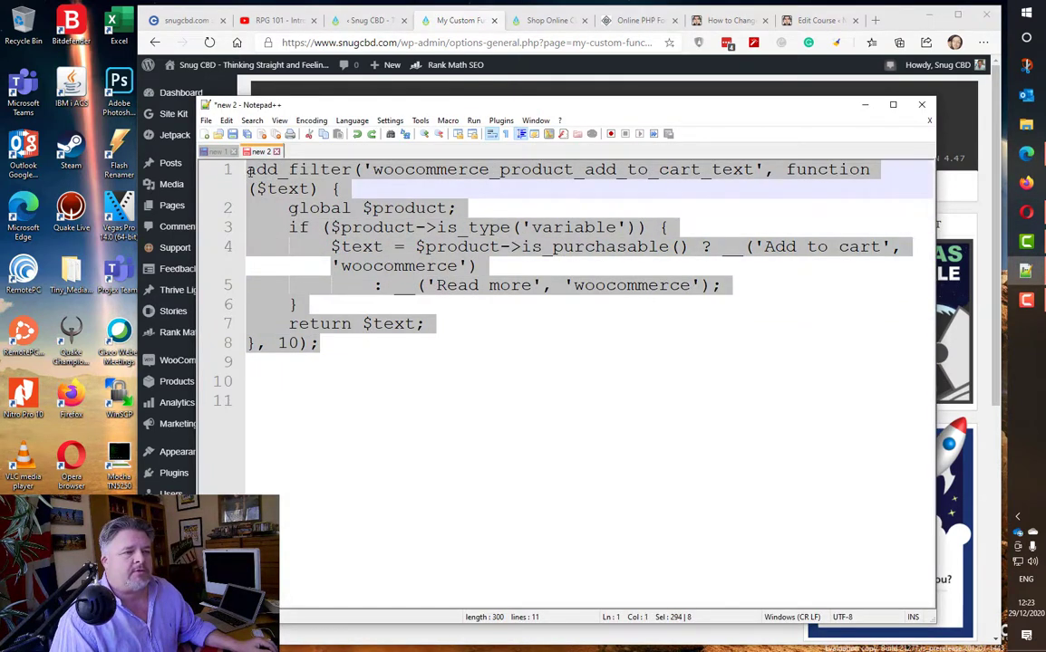
pyautogui.rightClick(250, 175)
pyautogui.click(264, 175)
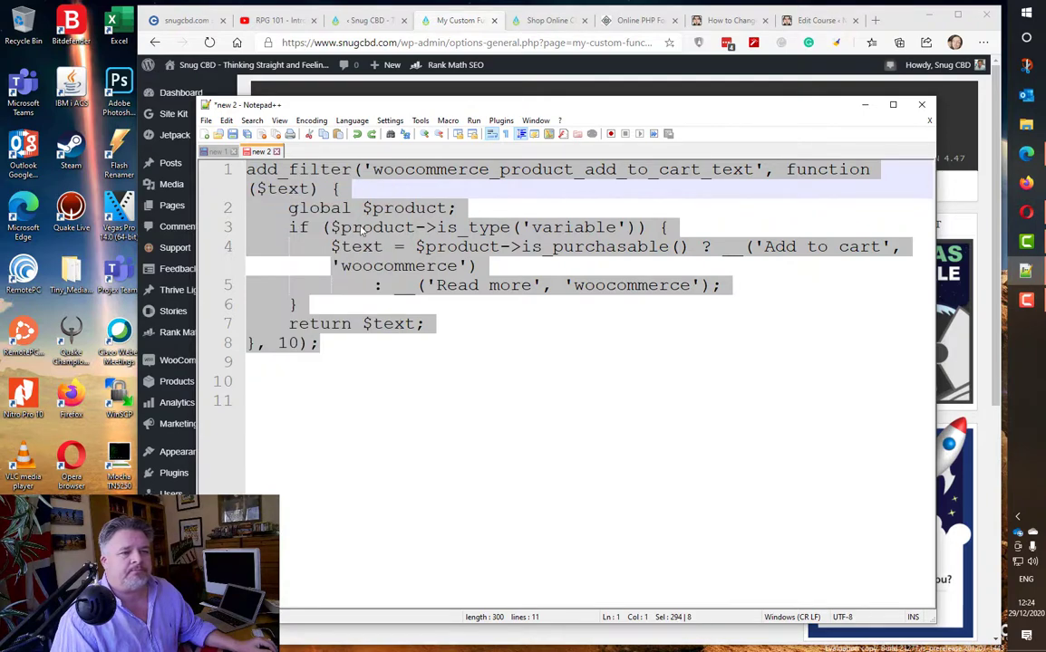
pyautogui.click(865, 104)
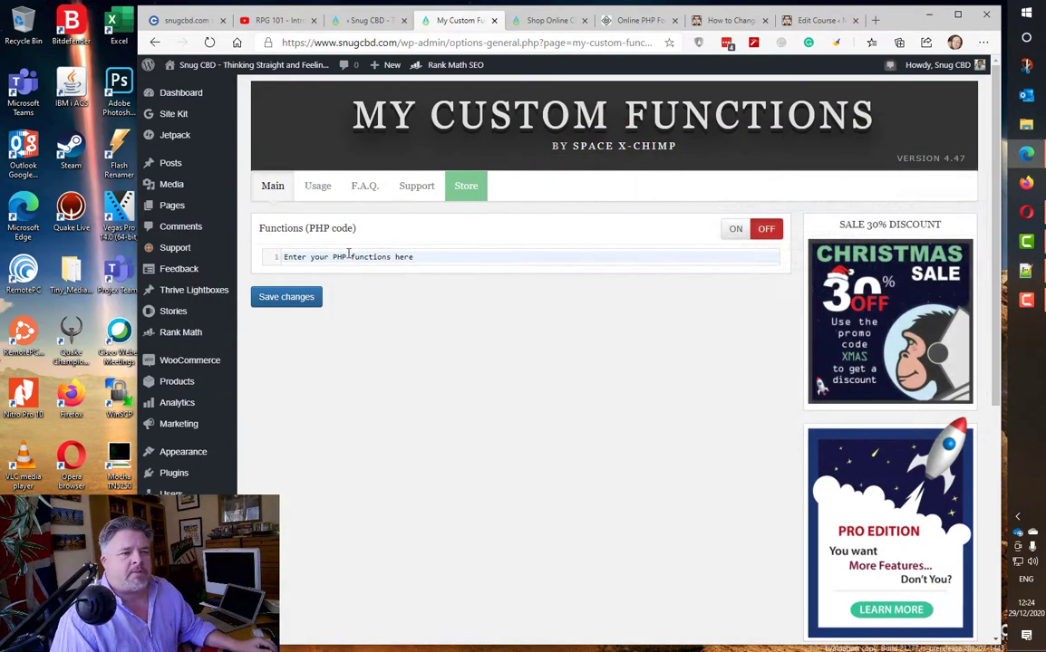
pyautogui.rightClick(348, 256)
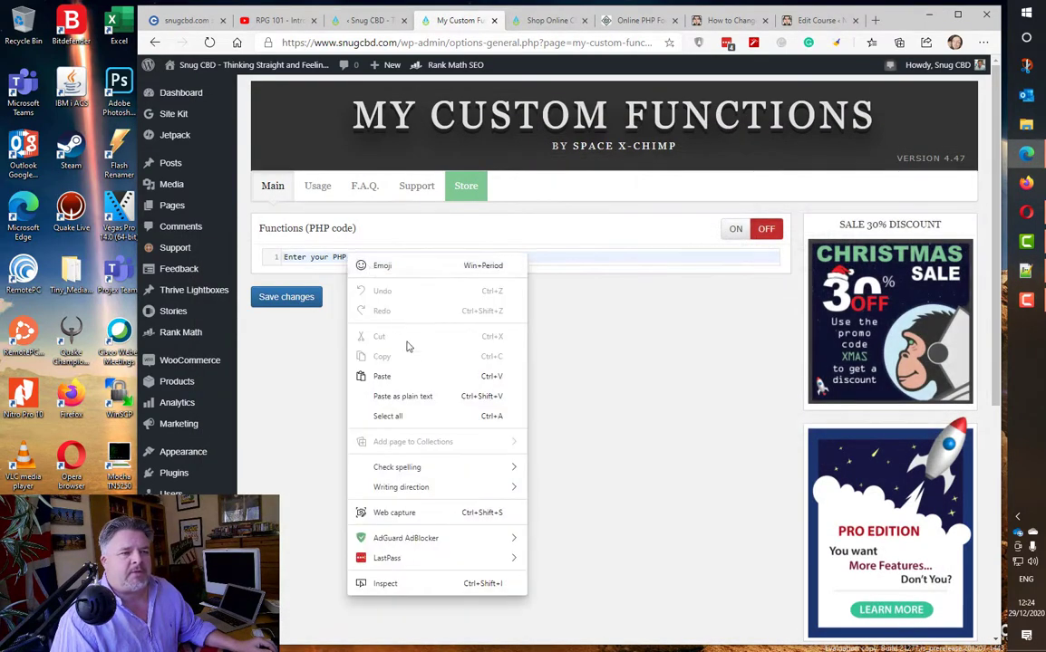
pyautogui.click(412, 399)
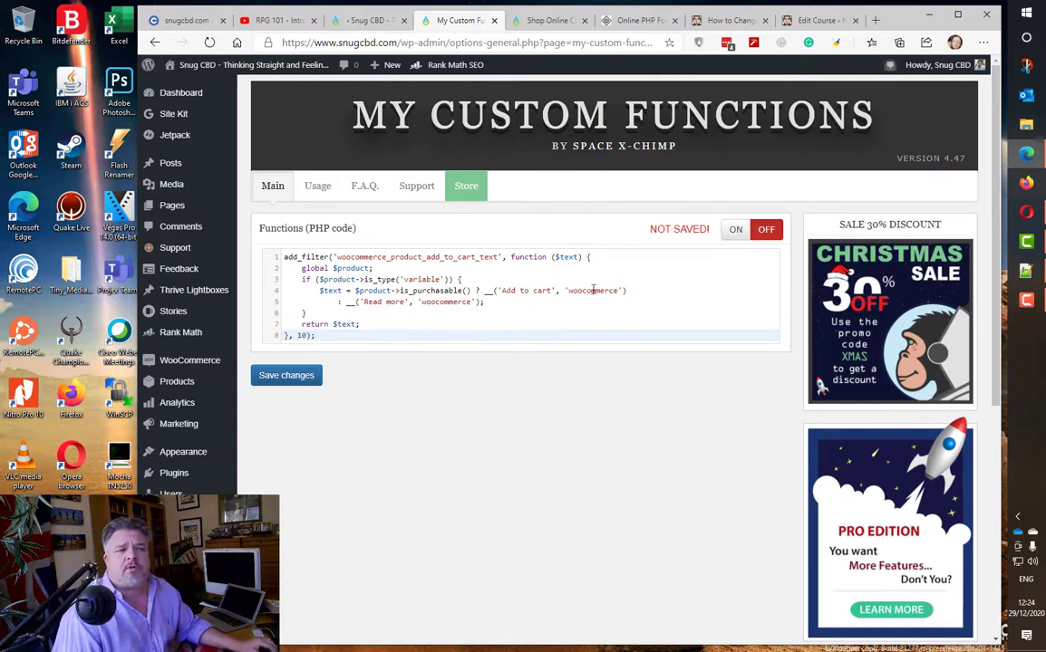
# - Switch on and save the custom PHP code, and check the product buttons on the reloaded shop page
pyautogui.click(502, 291)
pyautogui.moveTo(502, 290); pyautogui.dragTo(545, 290)
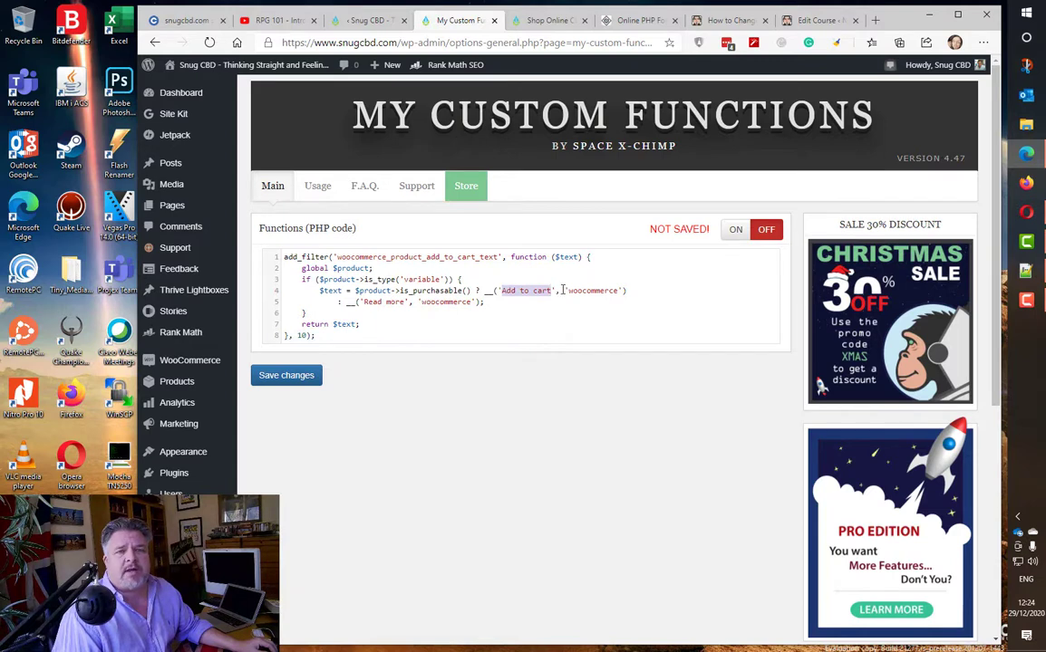
pyautogui.click(568, 291)
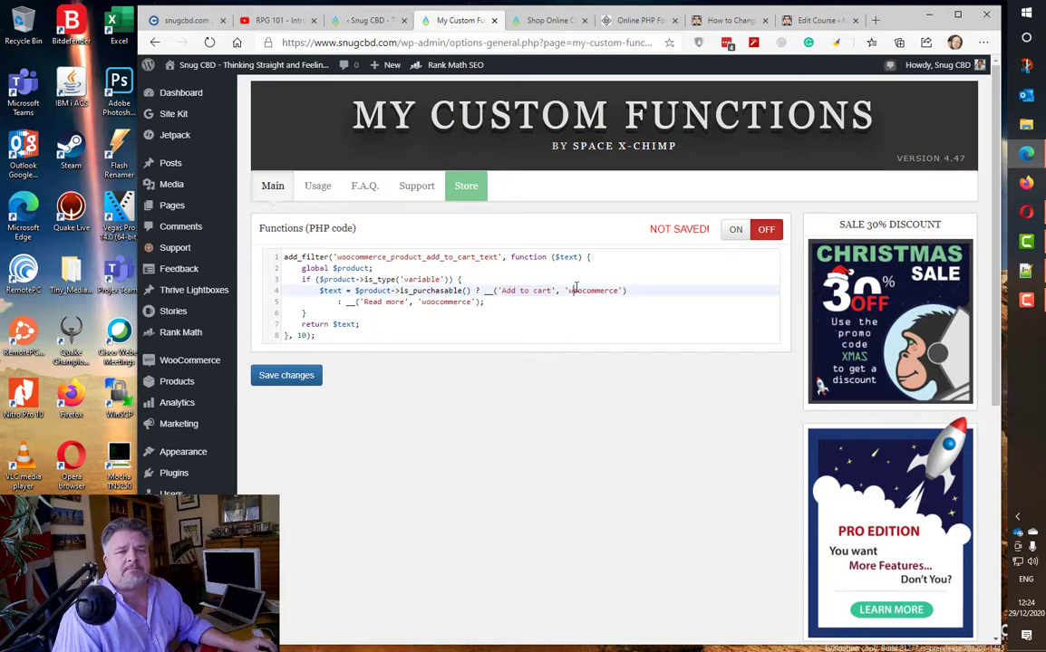
pyautogui.click(732, 234)
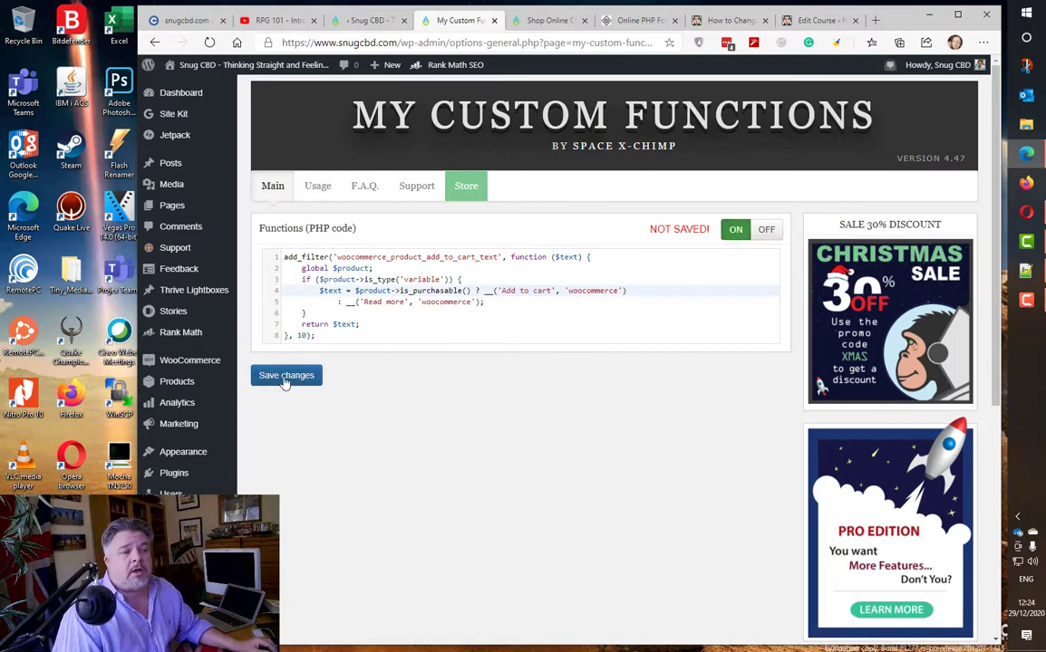
pyautogui.click(283, 379)
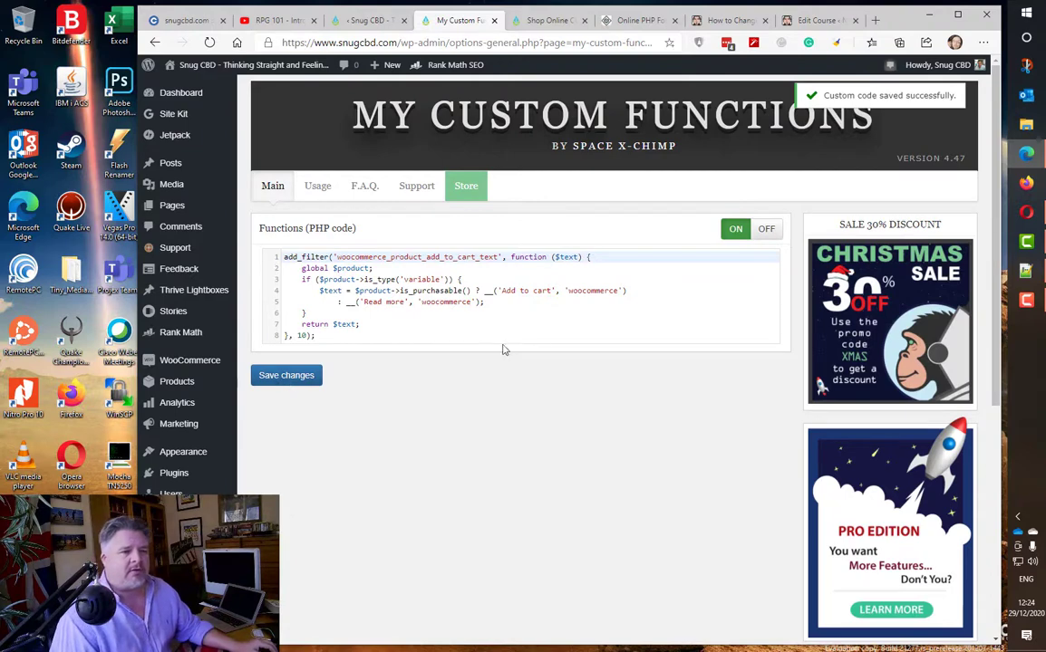
pyautogui.click(544, 20)
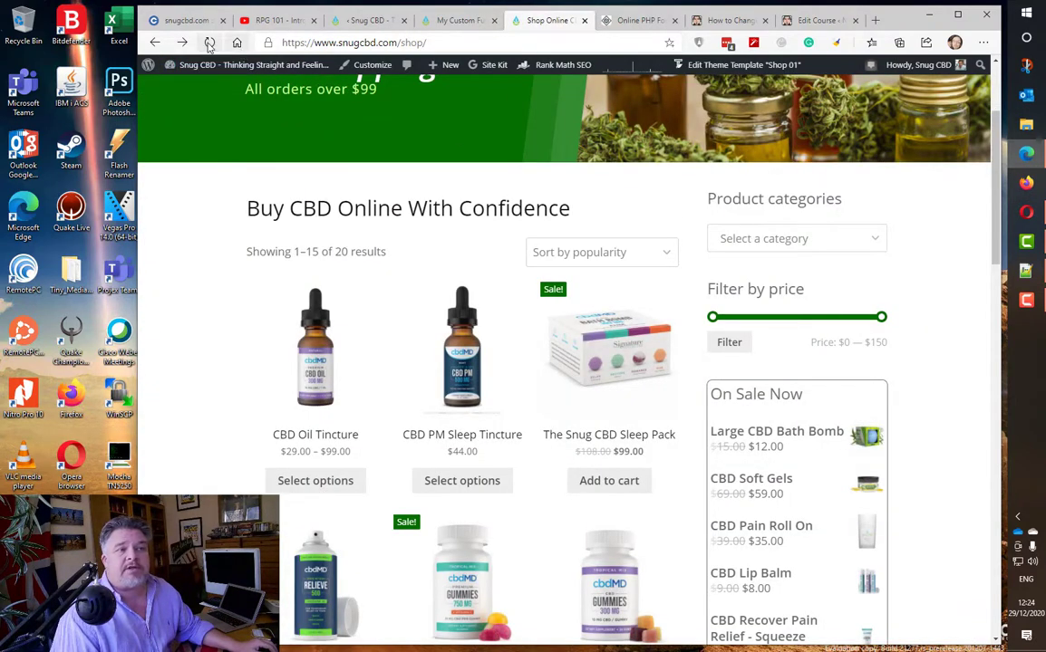
pyautogui.click(209, 42)
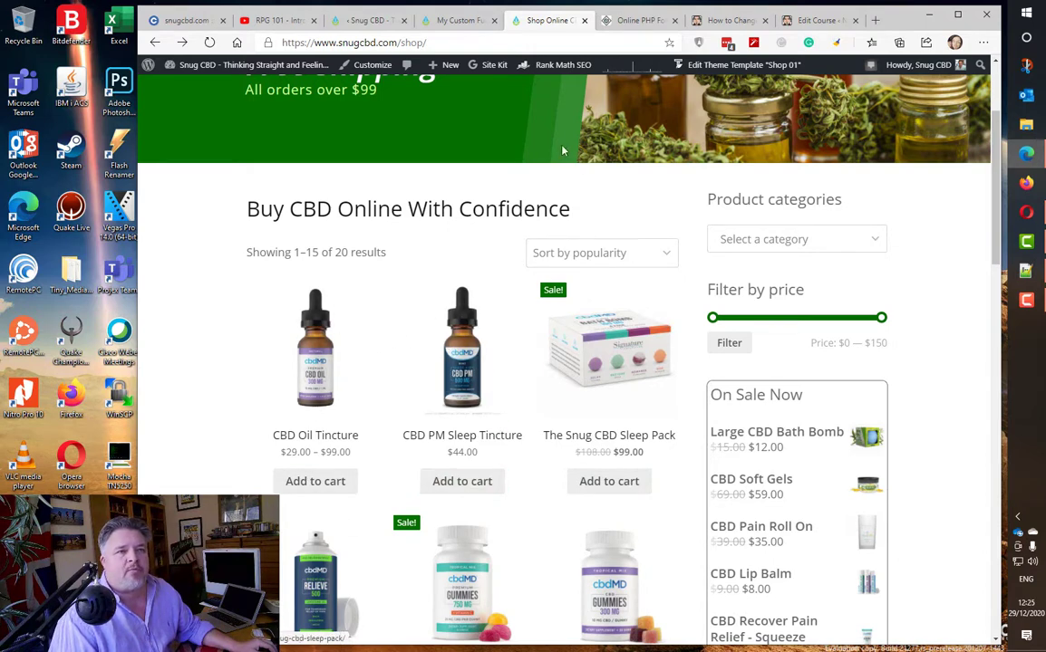
# - Change the snippet's button text to 'Add to VARIABLE cart', save it, and check the product buttons on the reloaded shop page
pyautogui.click(456, 20)
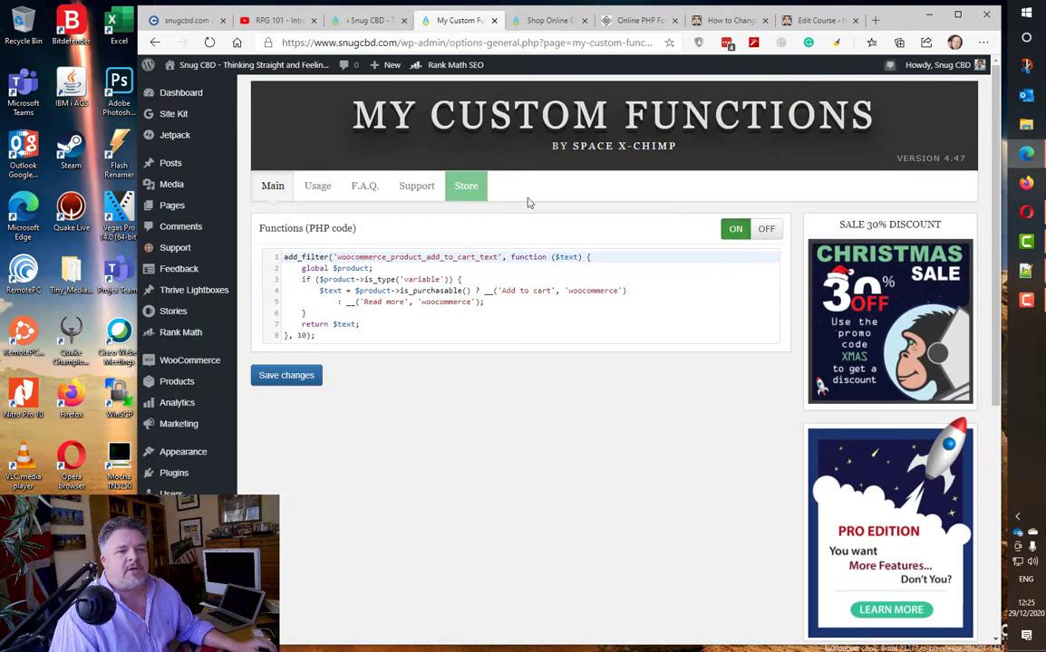
pyautogui.click(532, 291)
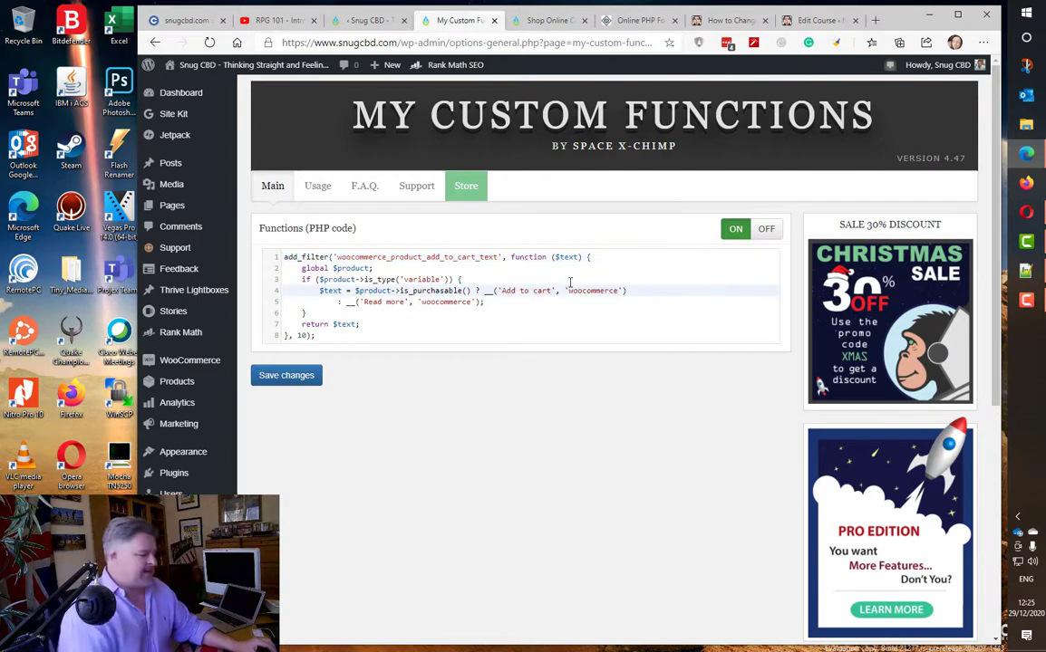
pyautogui.write('VARIABLE')
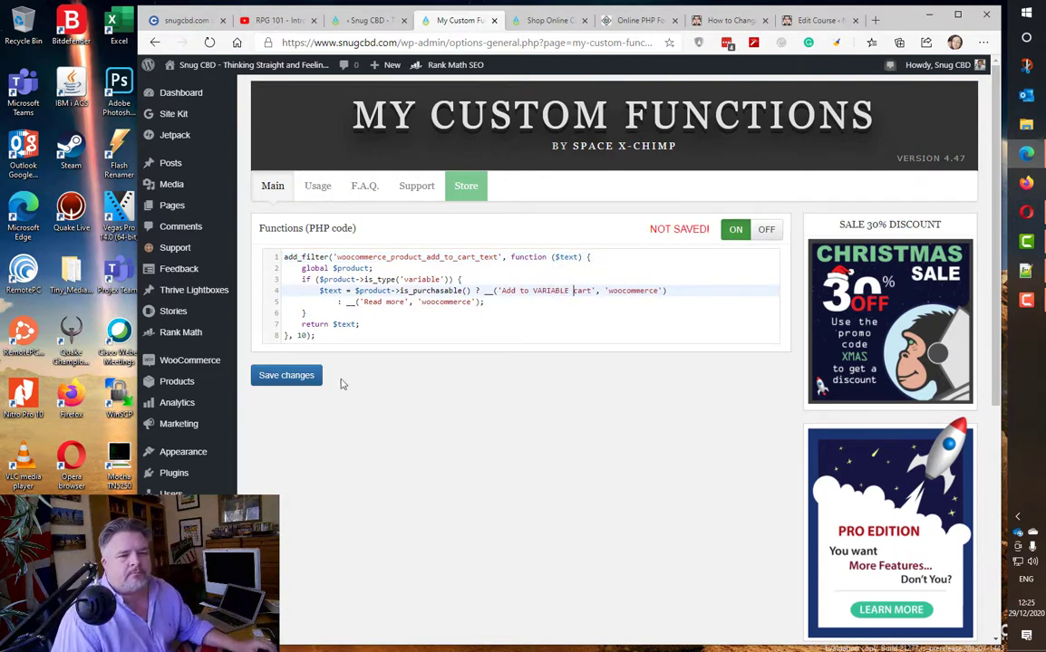
pyautogui.click(284, 376)
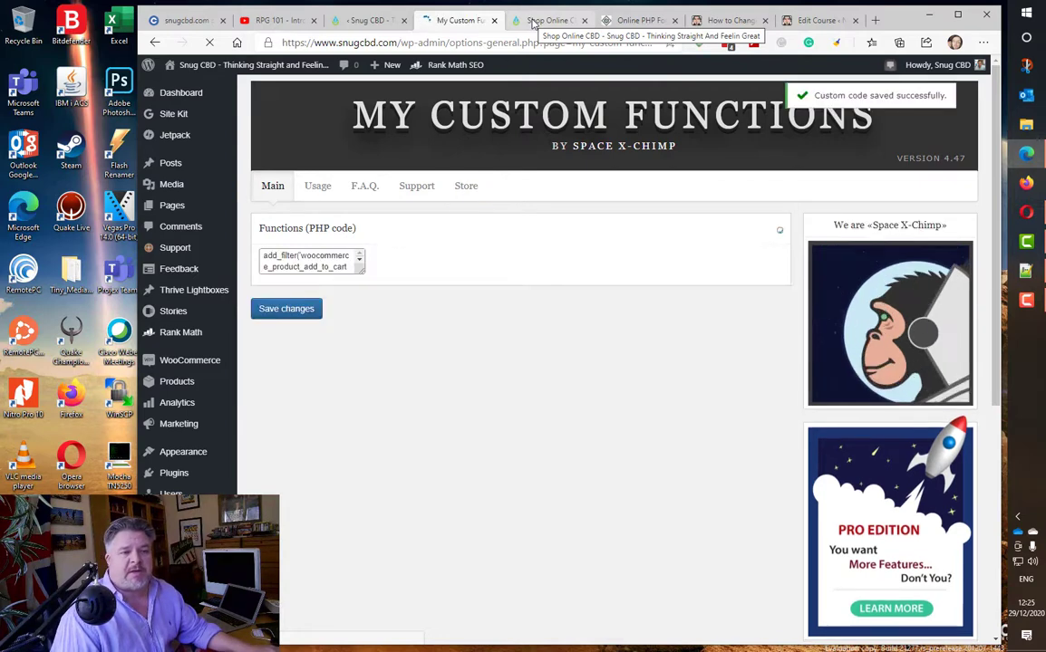
pyautogui.click(540, 20)
pyautogui.press('F5')
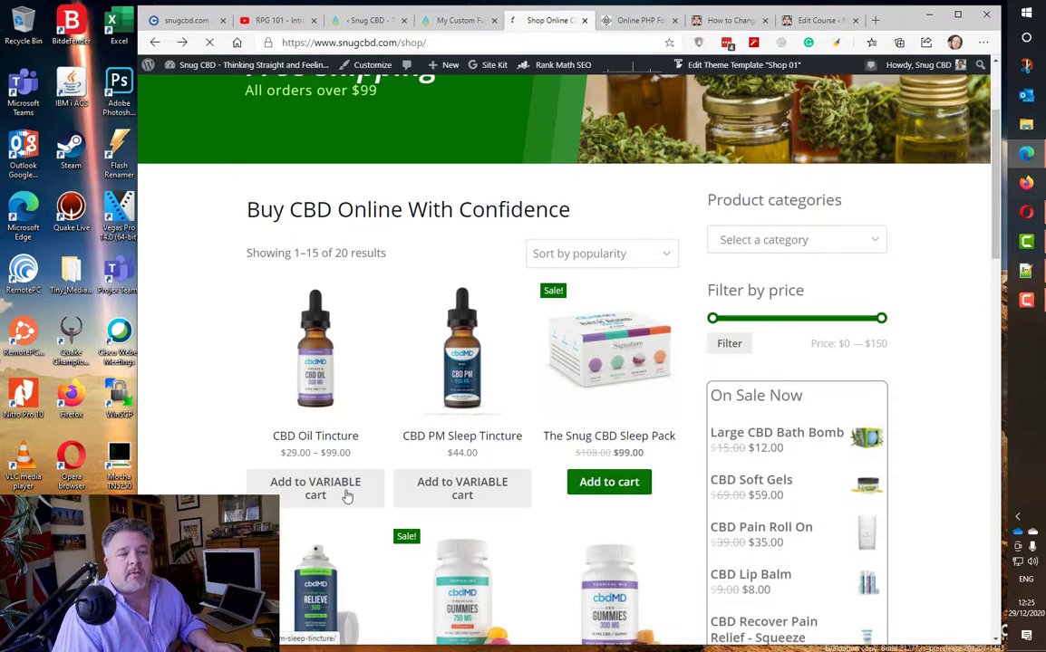
pyautogui.scroll(-4, 544, 425)
pyautogui.scroll(4, 516, 394)
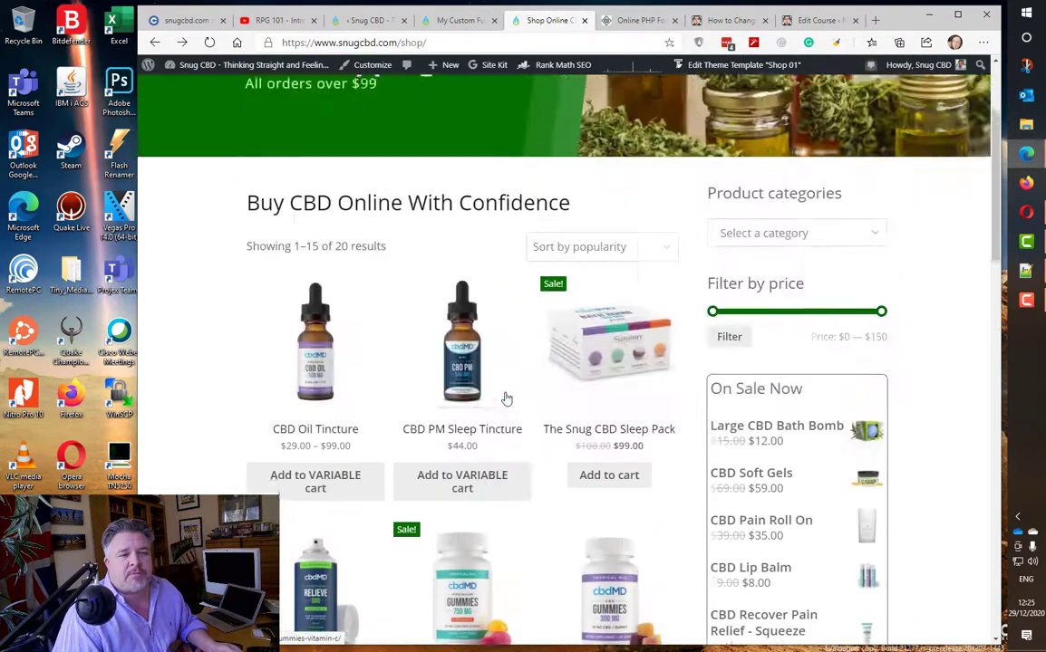
# - Restore the snippet's button text to 'Add to cart', save it, and check the product buttons on the reloaded shop page
pyautogui.click(446, 27)
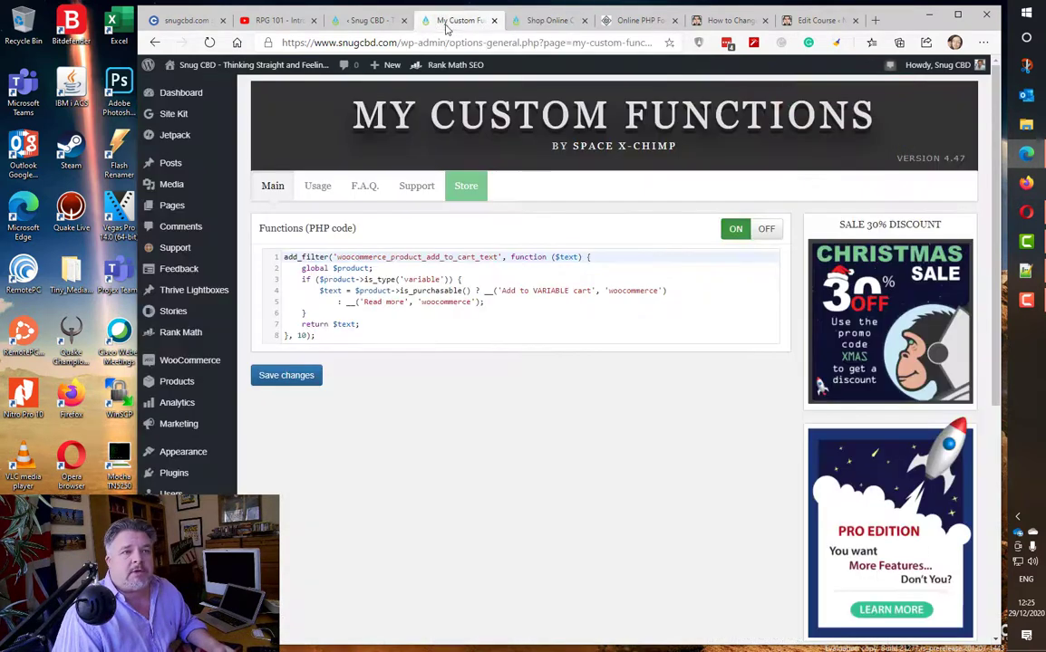
pyautogui.click(546, 291)
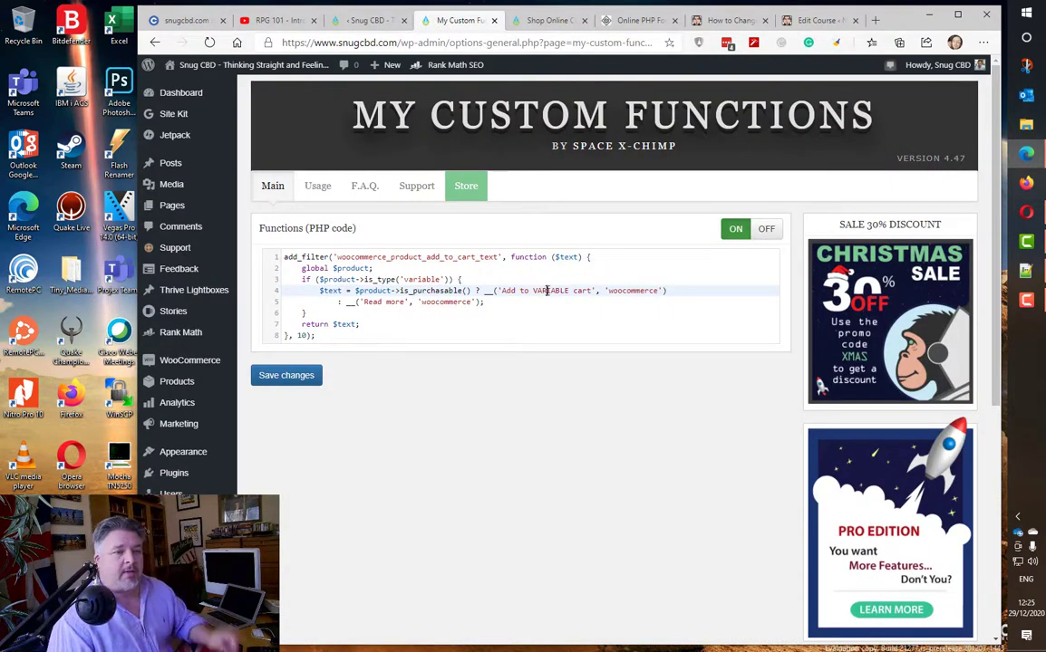
pyautogui.doubleClick(546, 291)
pyautogui.press('Delete')
pyautogui.press('Delete')
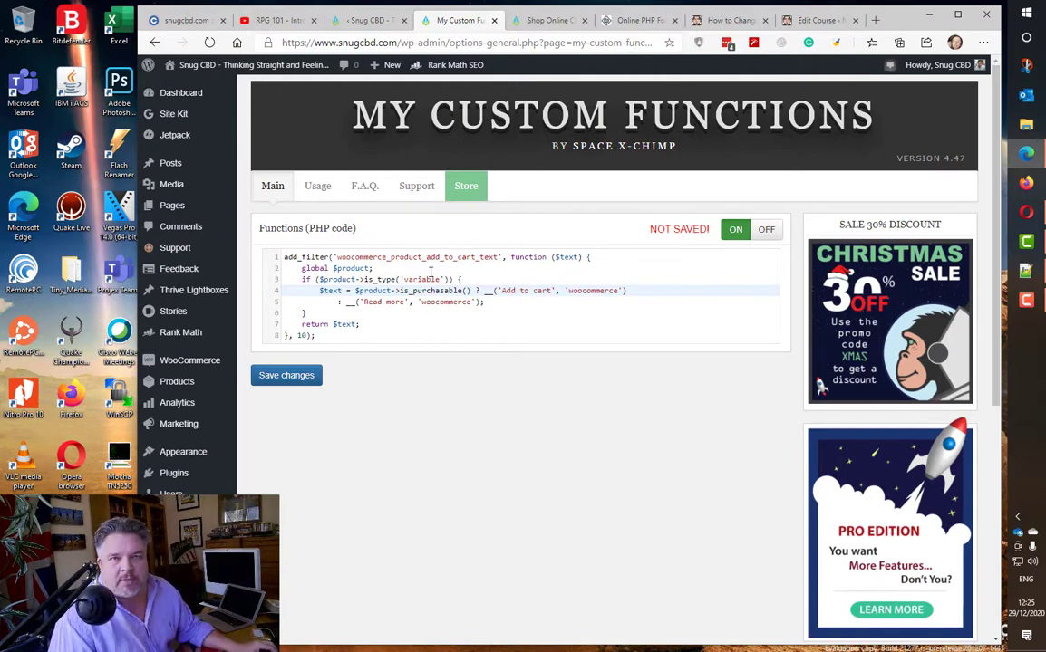
pyautogui.click(287, 375)
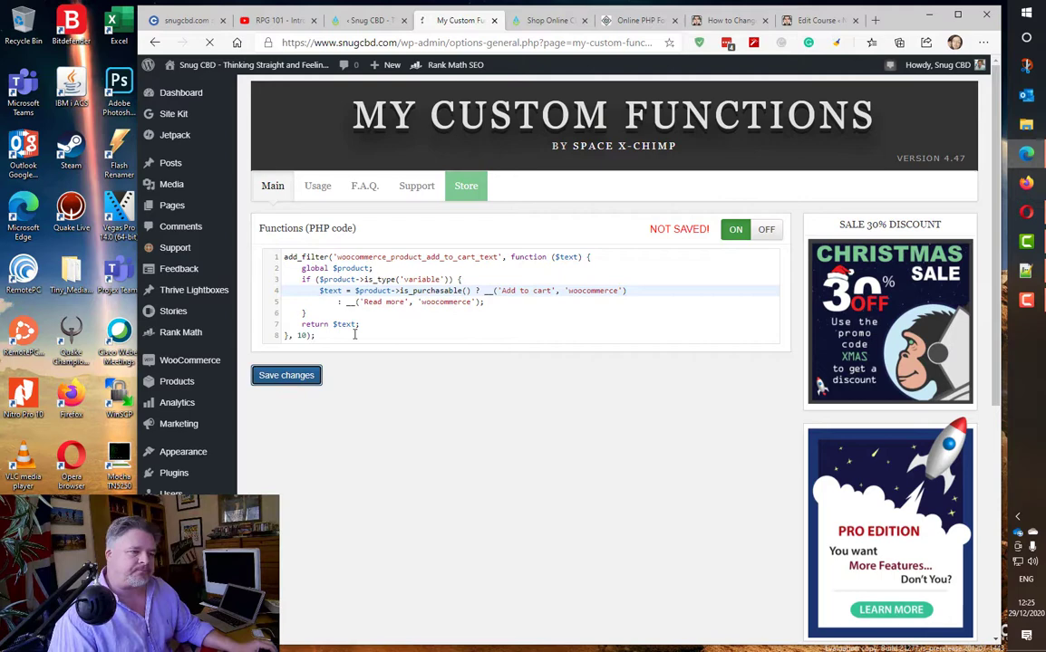
pyautogui.click(540, 21)
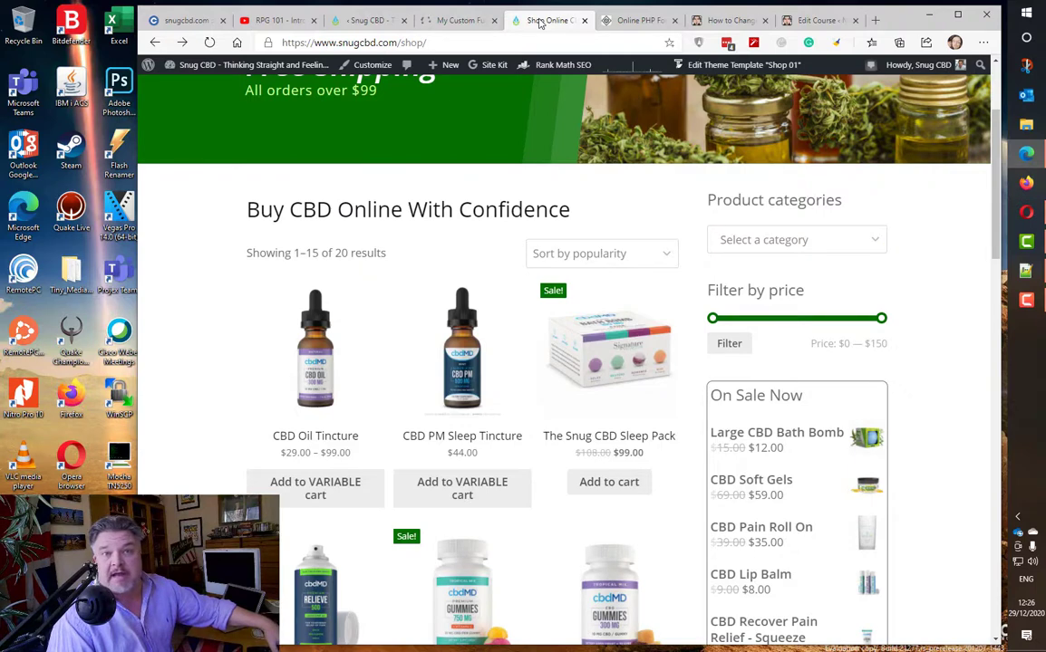
pyautogui.press('F5')
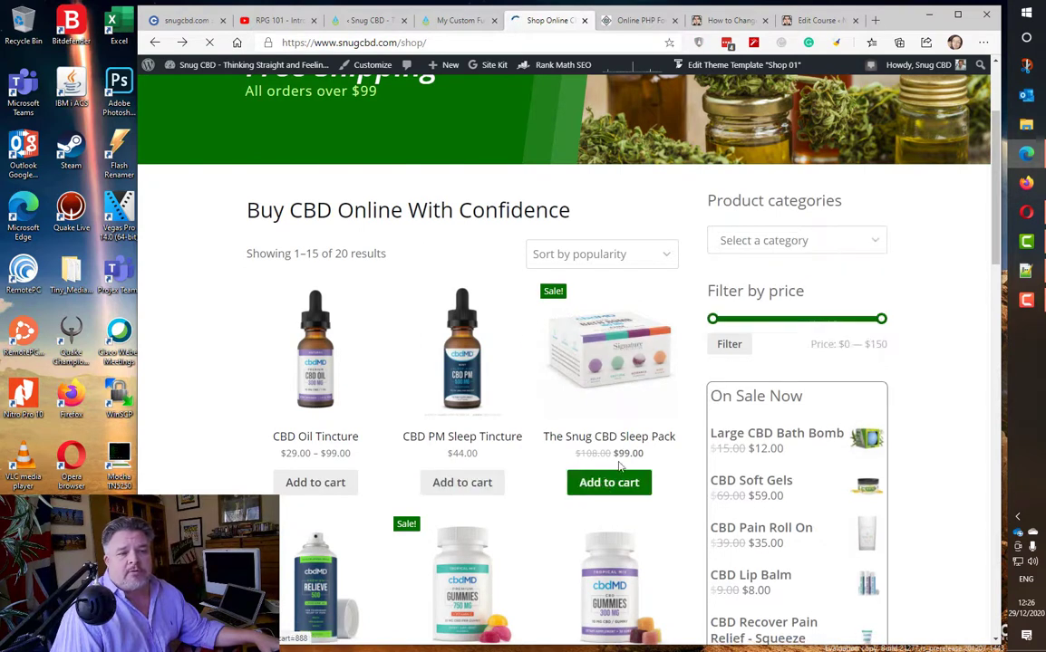
# - Insert a line of random letters below the snippet's if block, save the faulty code, and check the reloaded shop page
pyautogui.click(456, 21)
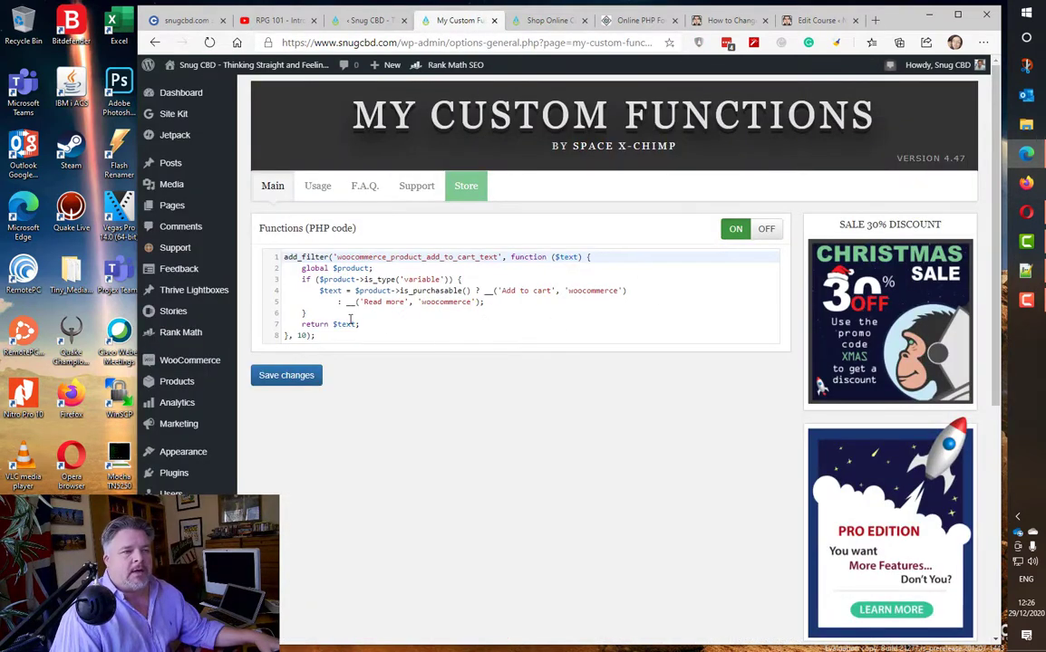
pyautogui.click(314, 314)
pyautogui.press('Return')
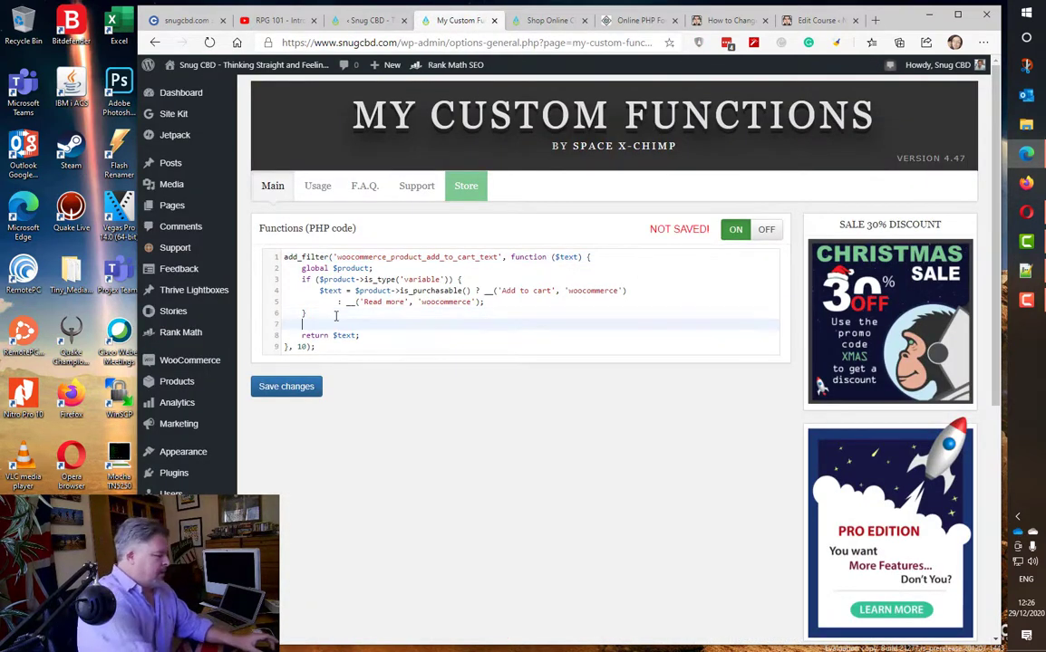
pyautogui.write('zxncbvzxnbcvxzncbzxvnbzxvcnzxbvczxnbvc')
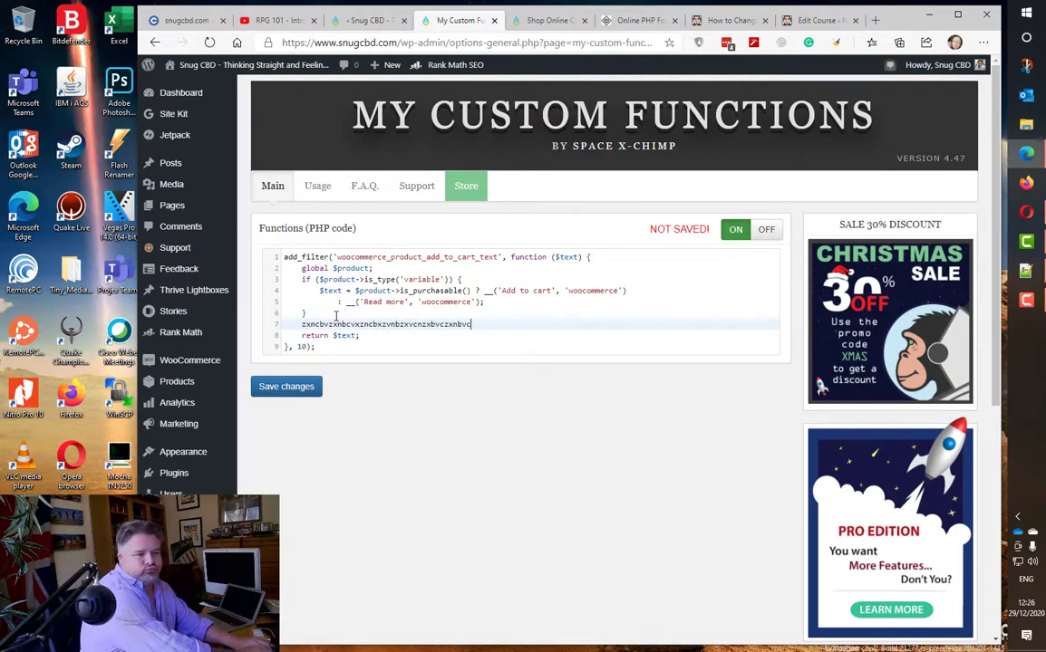
pyautogui.write('zxnbcvzxnbcvzxnbcvzxncbvzxnbvxzc')
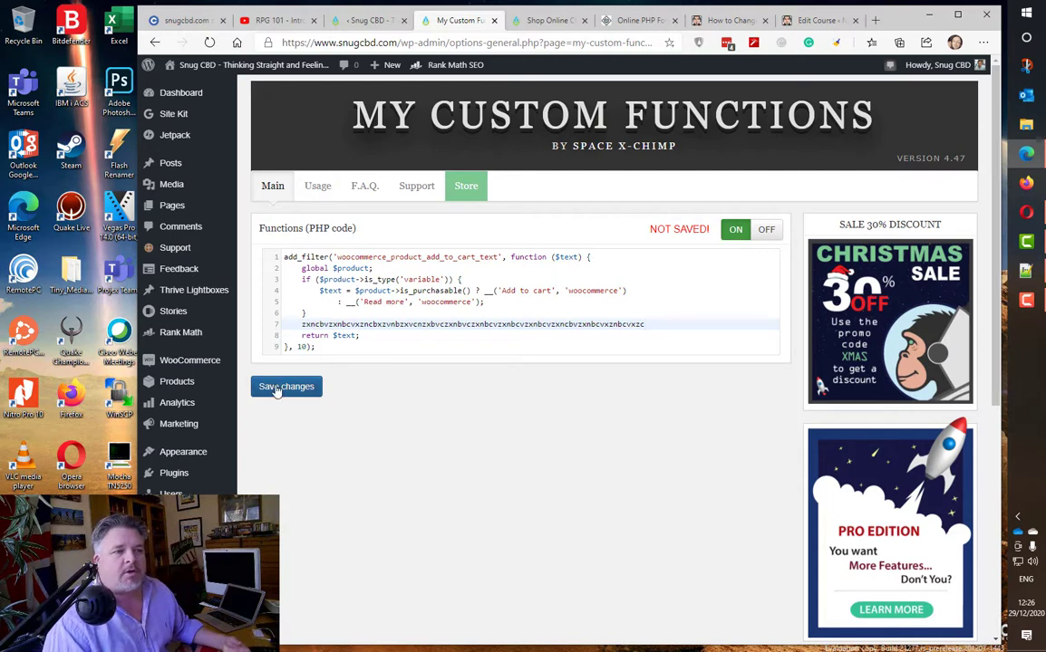
pyautogui.click(278, 388)
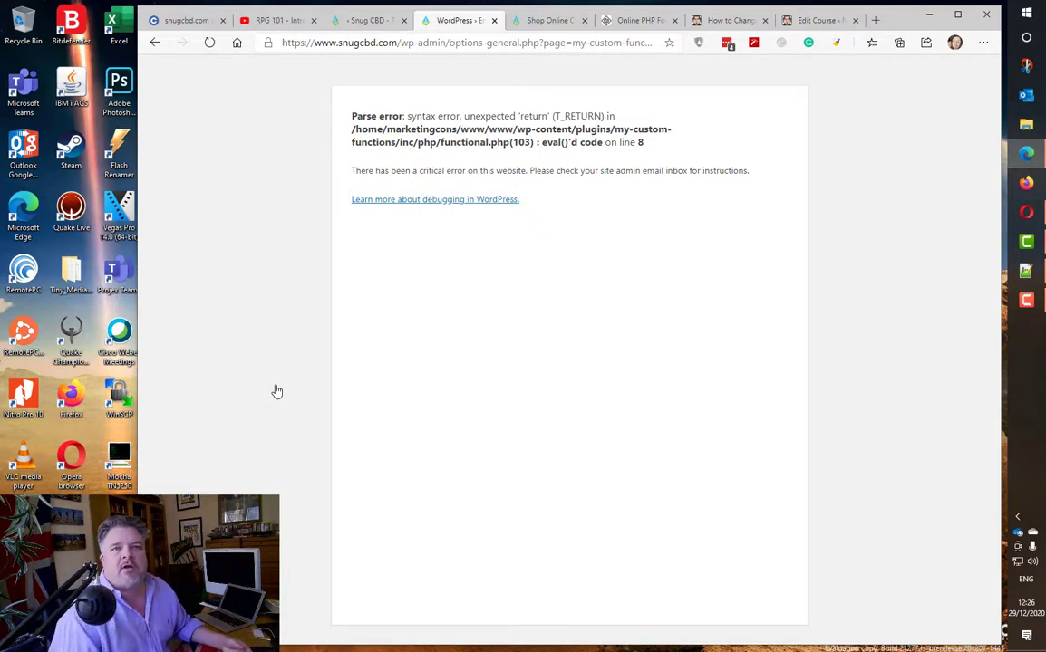
pyautogui.click(544, 20)
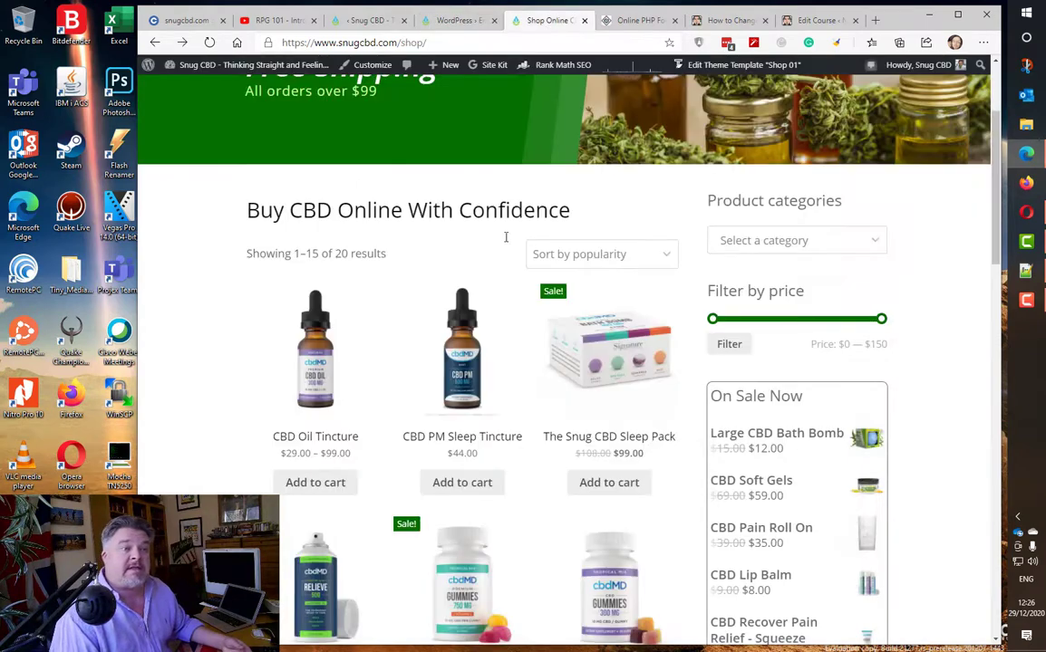
pyautogui.press('F5')
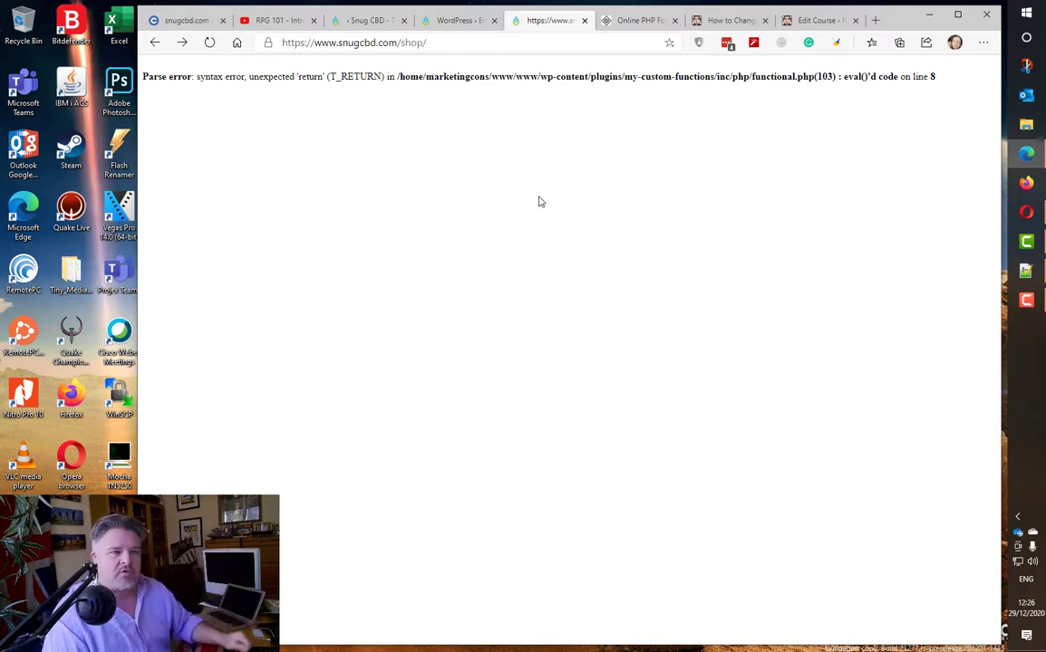
# - Switch to the hosting control panel and open the www/www/wp-content/plugins/my-custom-functions folder in its File Manager
pyautogui.click(193, 19)
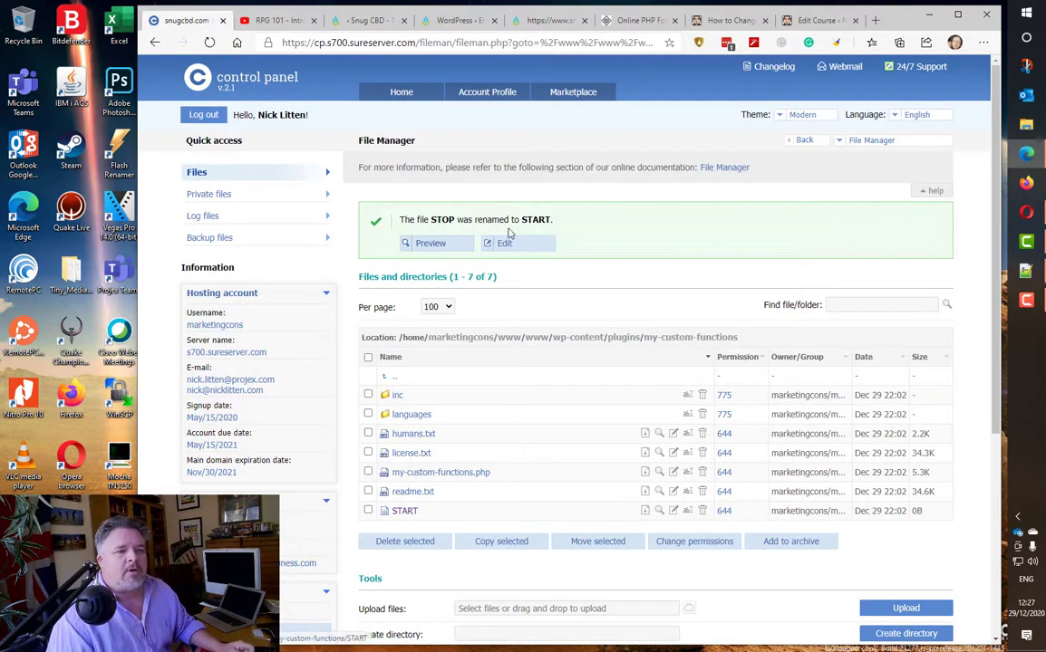
pyautogui.click(400, 93)
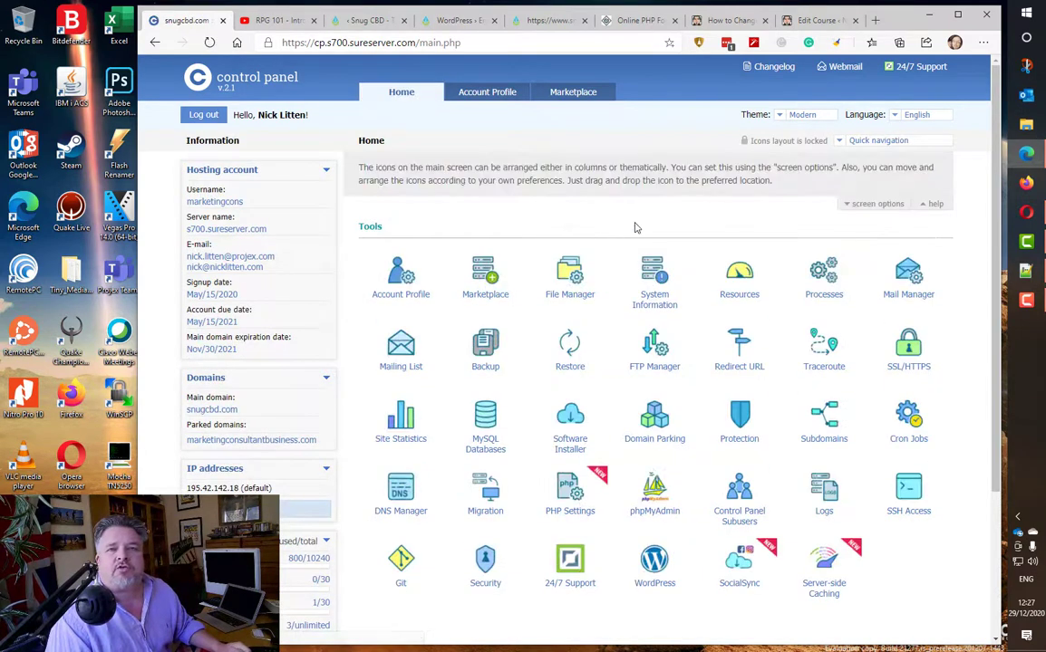
pyautogui.click(569, 270)
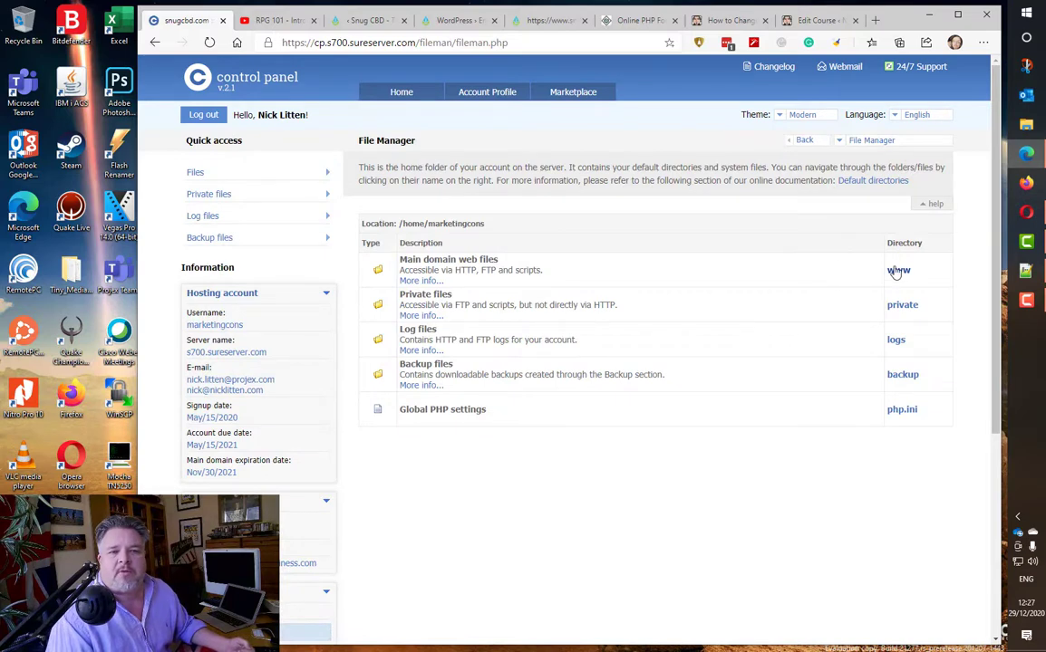
pyautogui.click(895, 271)
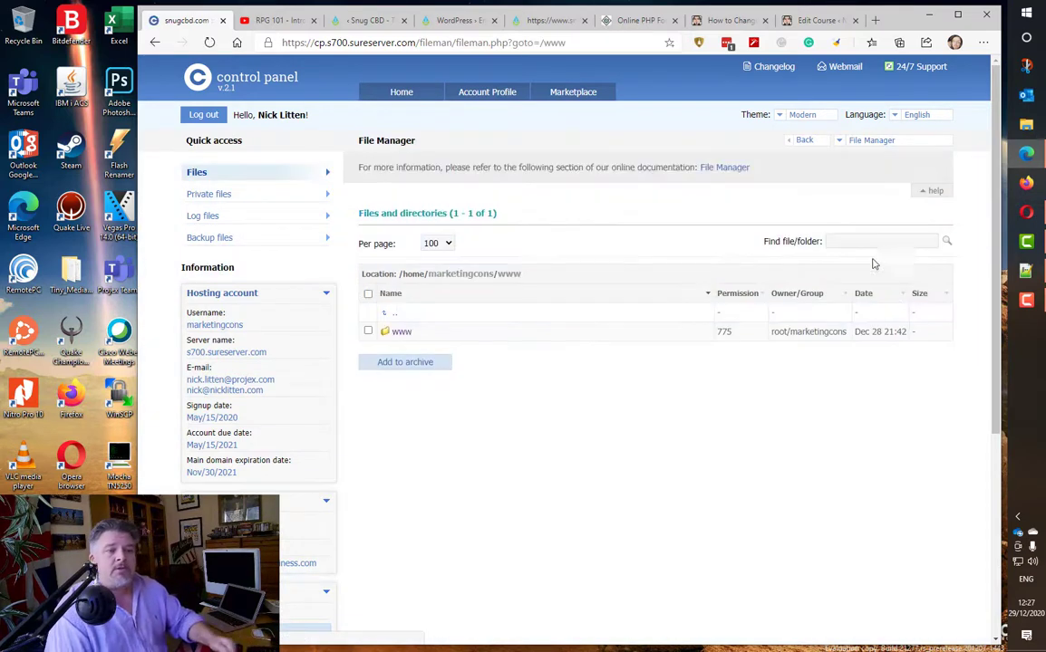
pyautogui.click(402, 333)
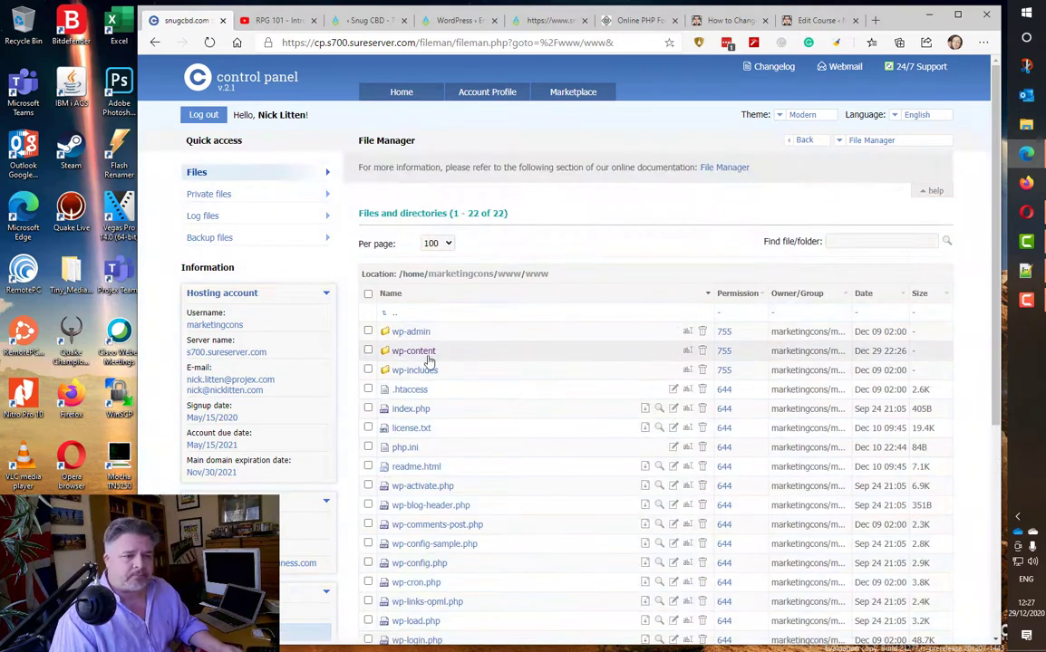
pyautogui.click(422, 353)
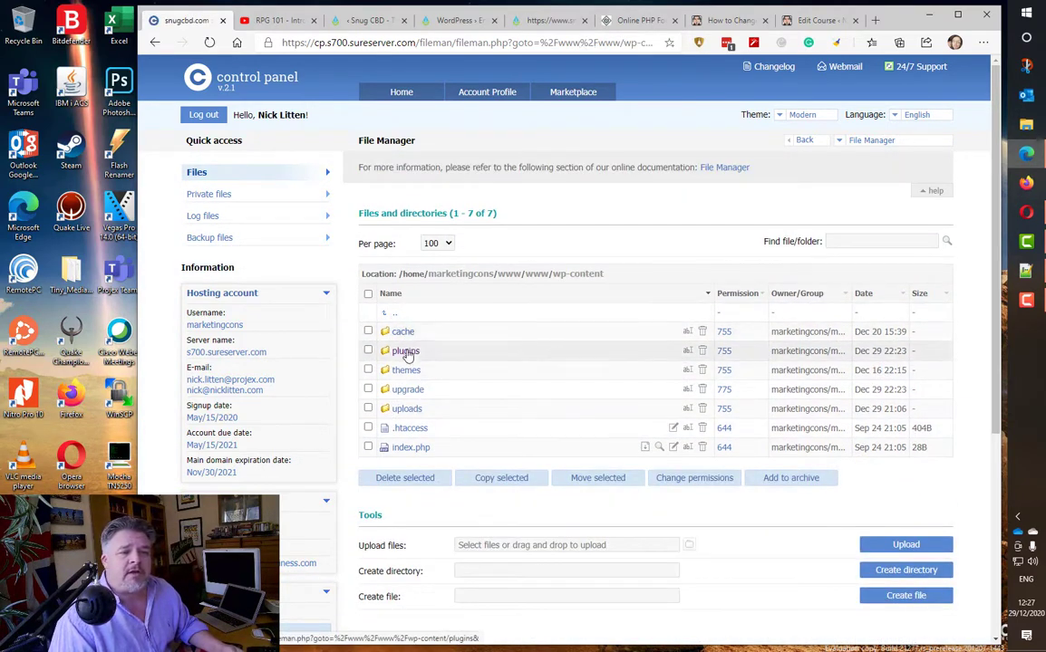
pyautogui.click(407, 356)
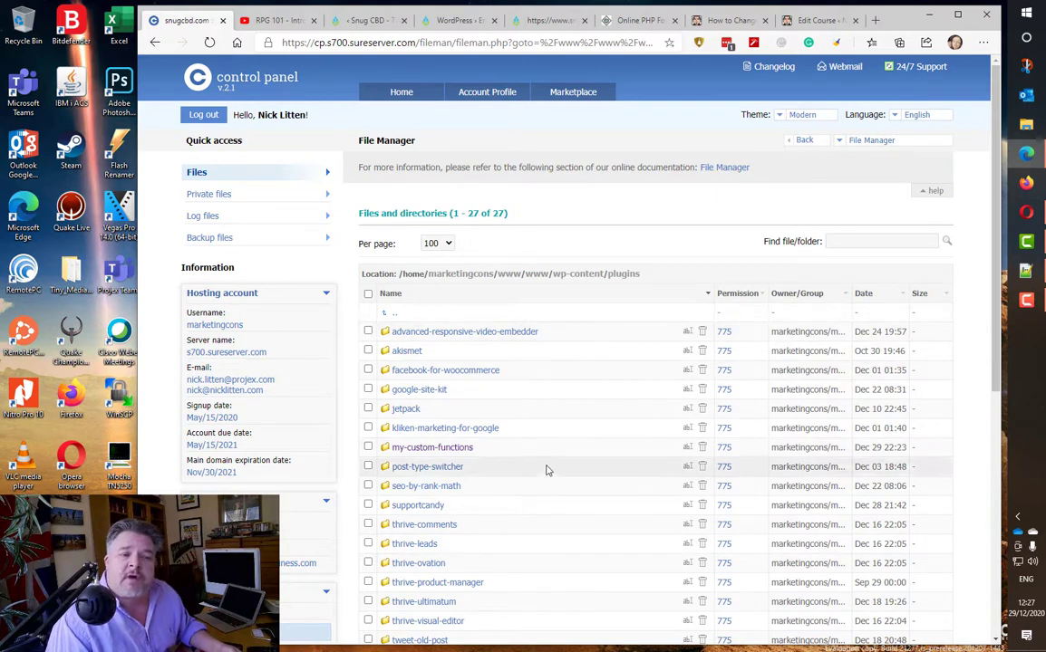
pyautogui.click(457, 452)
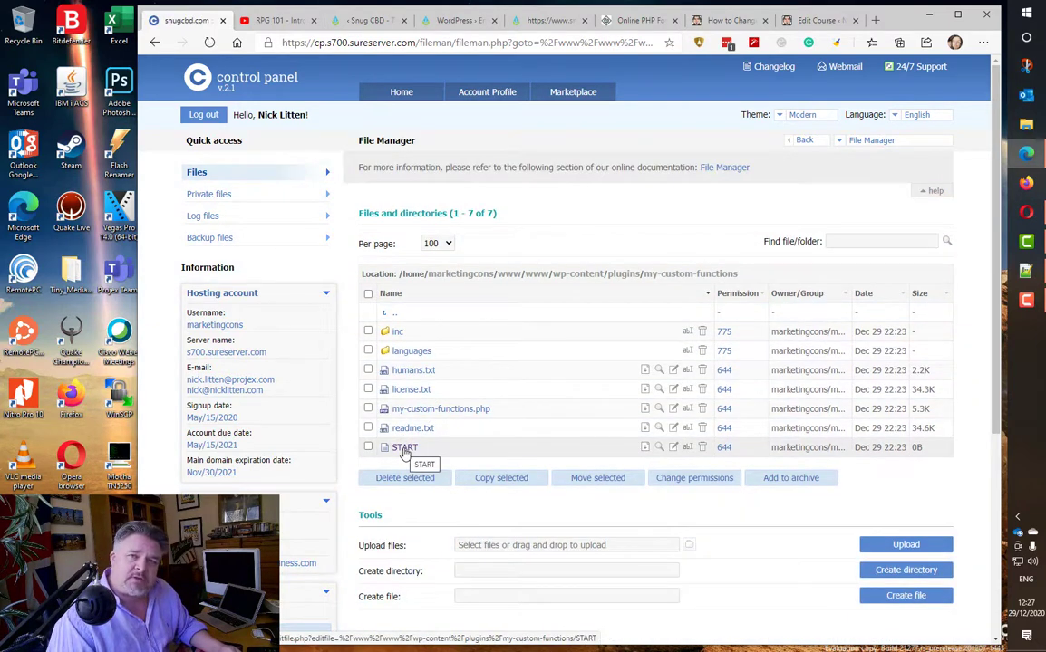
# - Rename the plugin folder's START file to STOP, and check the product buttons on the reloaded shop page
pyautogui.click(448, 447)
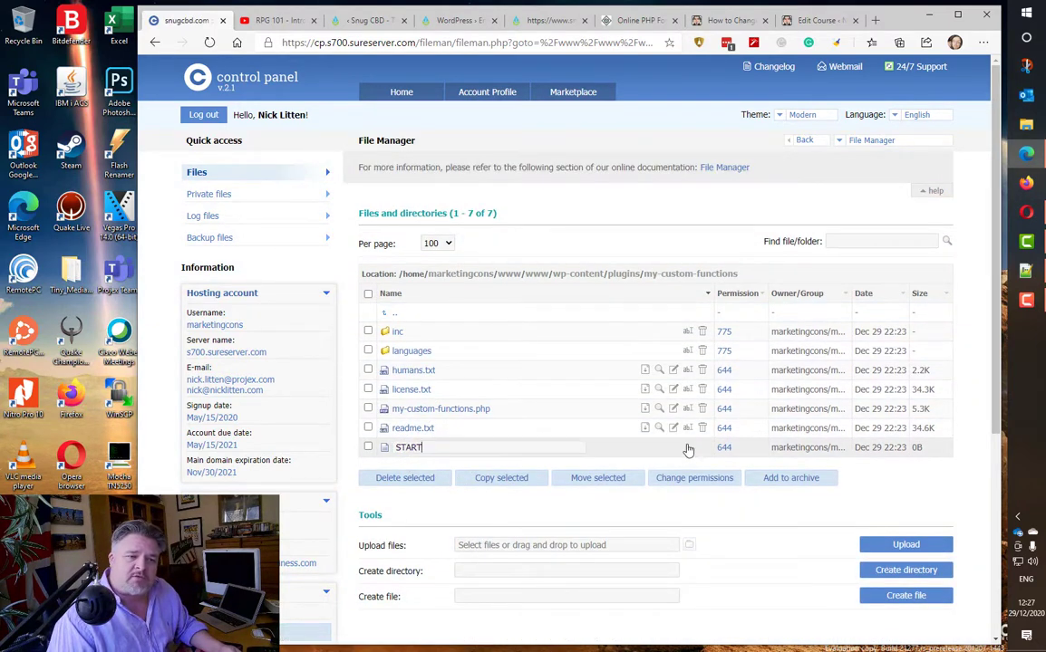
pyautogui.moveTo(449, 448); pyautogui.dragTo(388, 448)
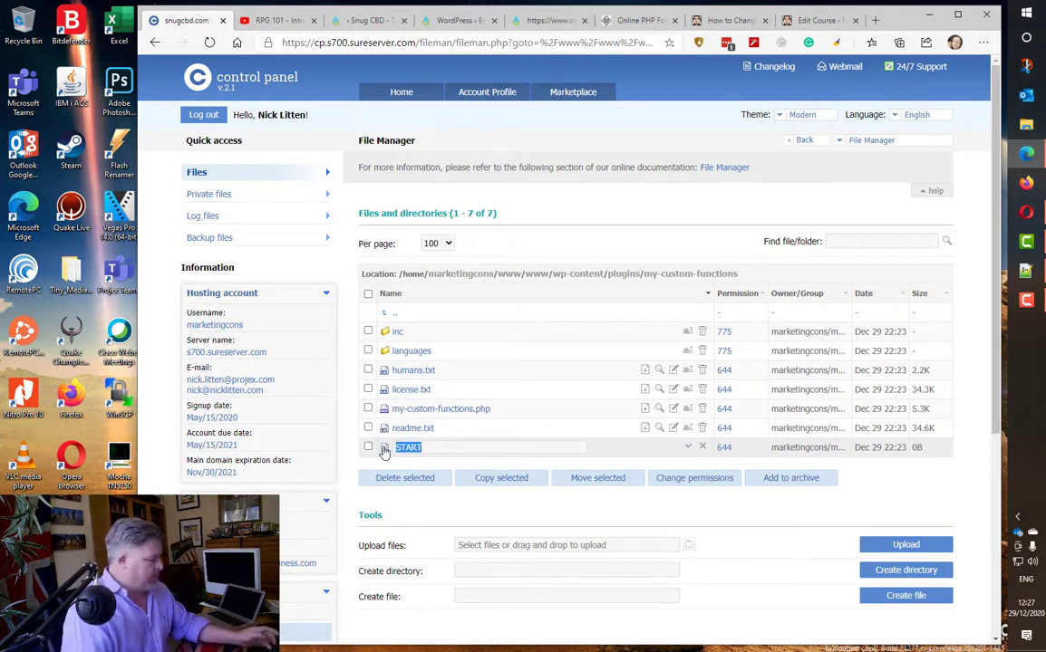
pyautogui.write('STOP')
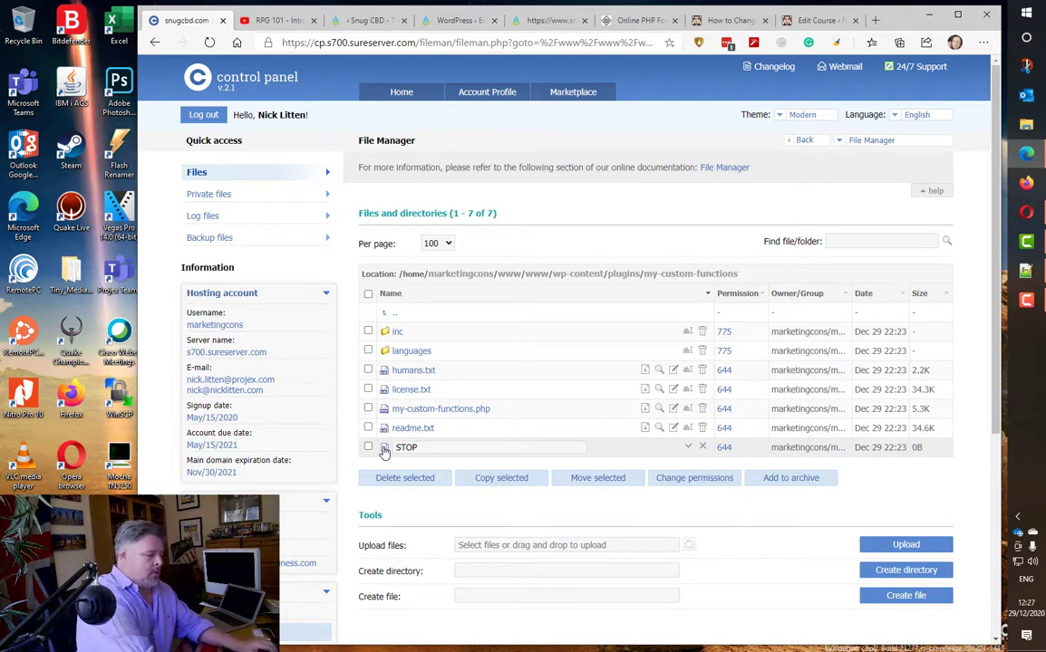
pyautogui.press('Return')
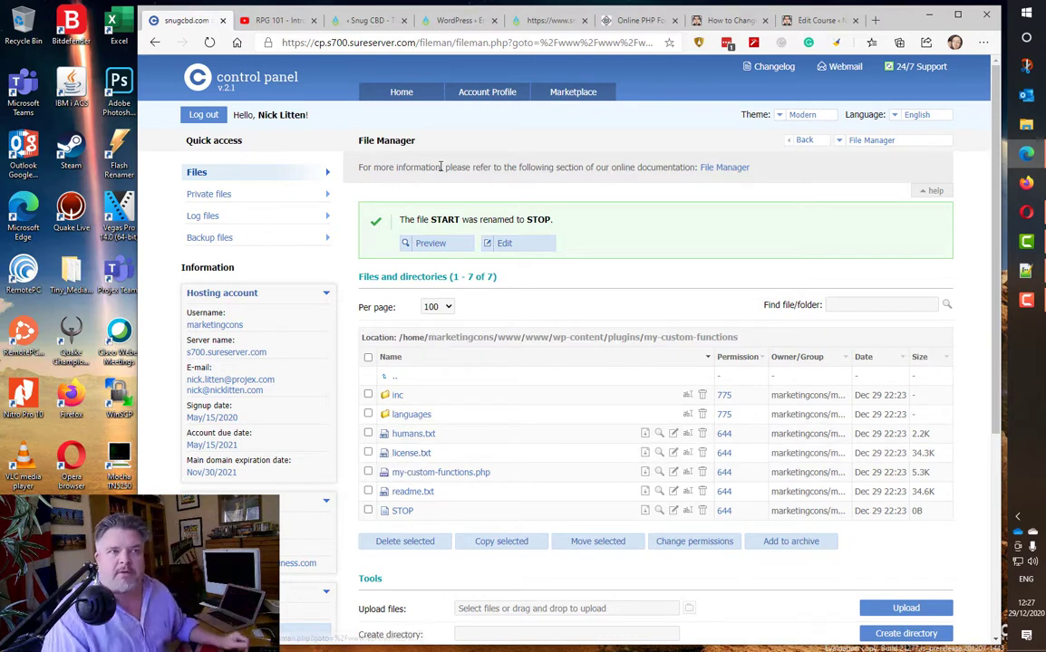
pyautogui.click(550, 22)
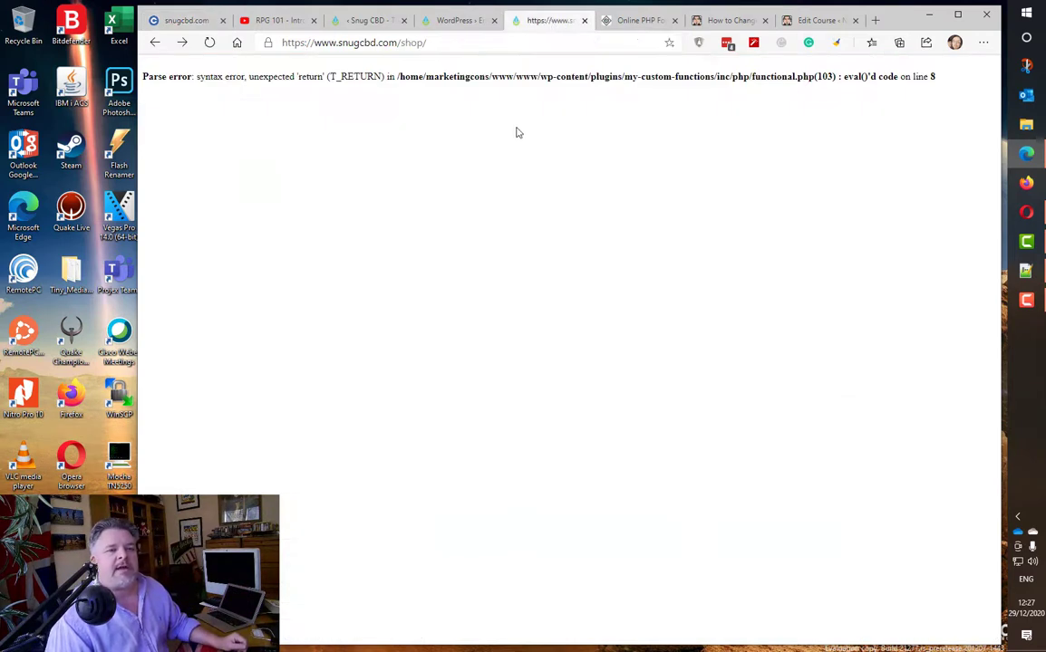
pyautogui.press('F5')
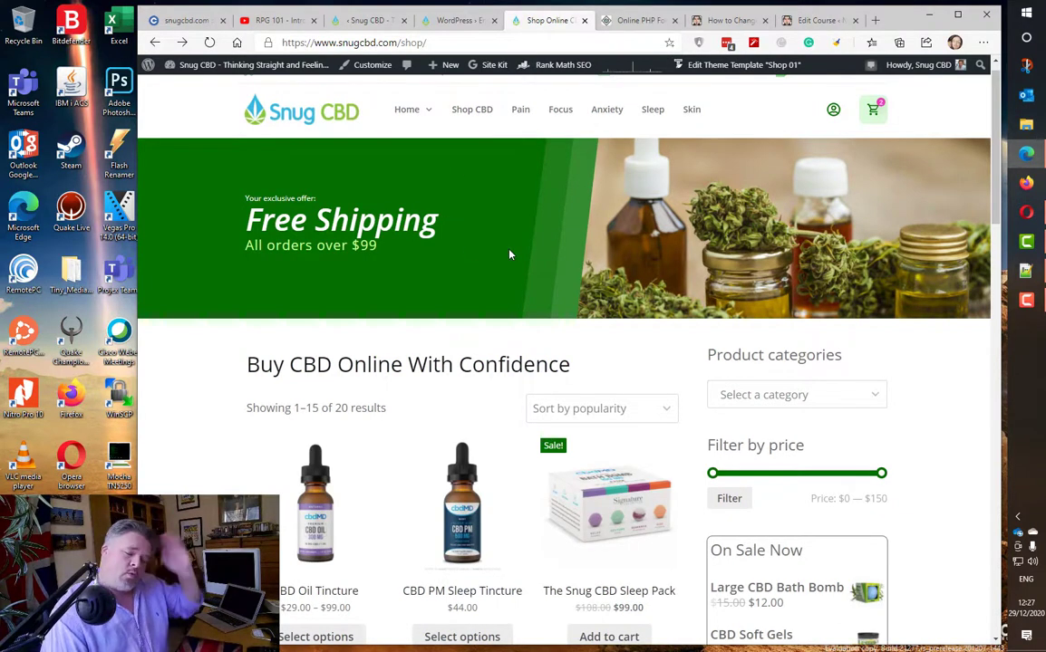
pyautogui.scroll(-3, 507, 311)
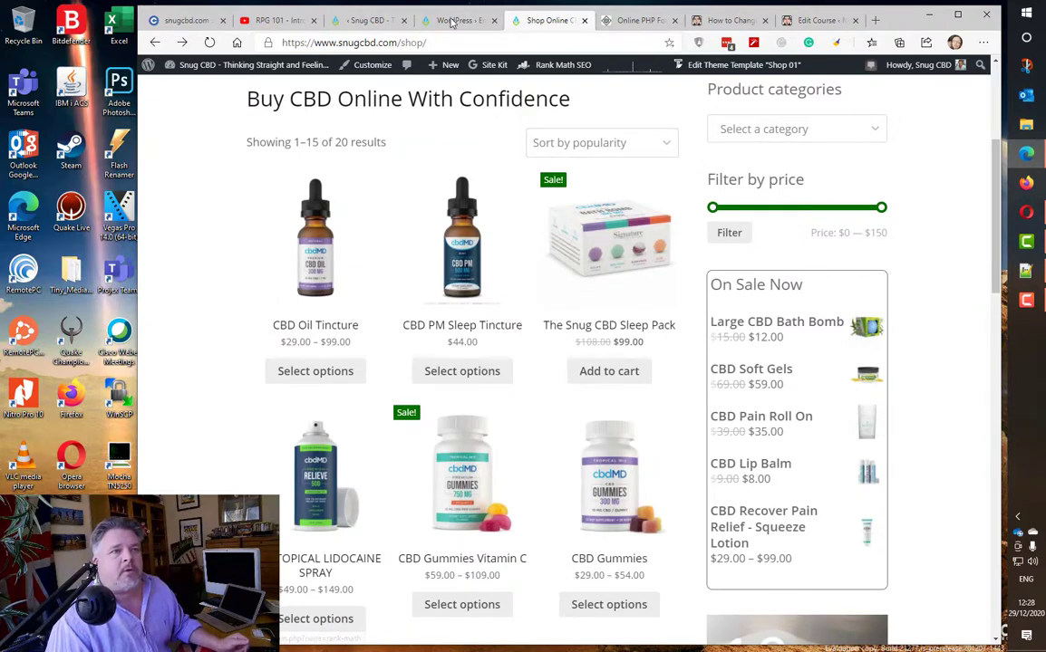
# - On the reloaded My Custom Functions page, switch off the custom code, delete the line of random letters, and save
pyautogui.click(450, 21)
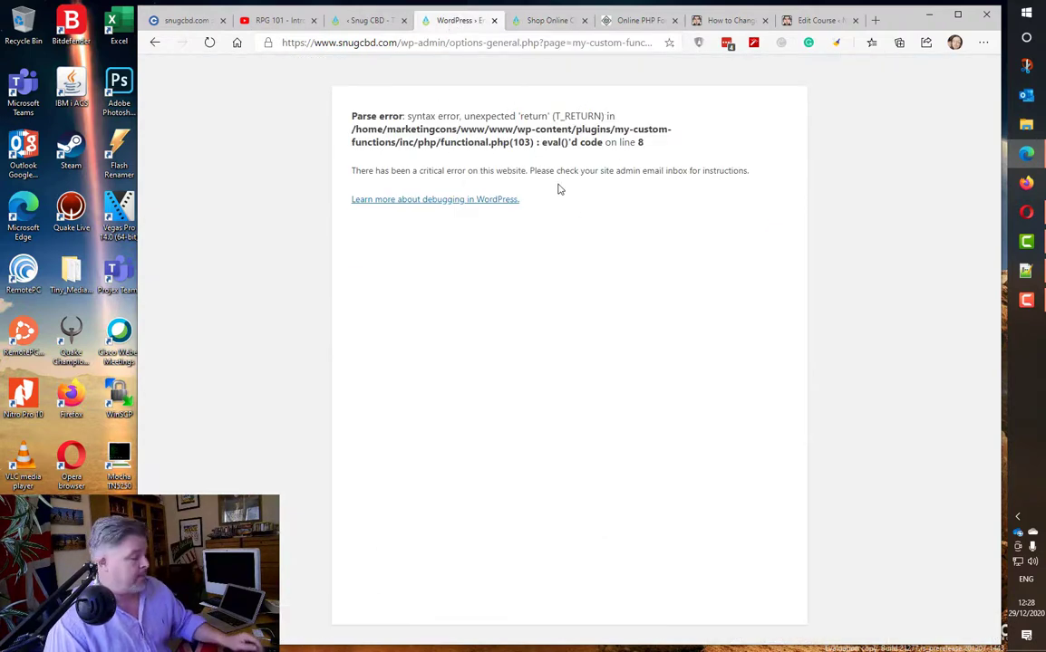
pyautogui.press('F5')
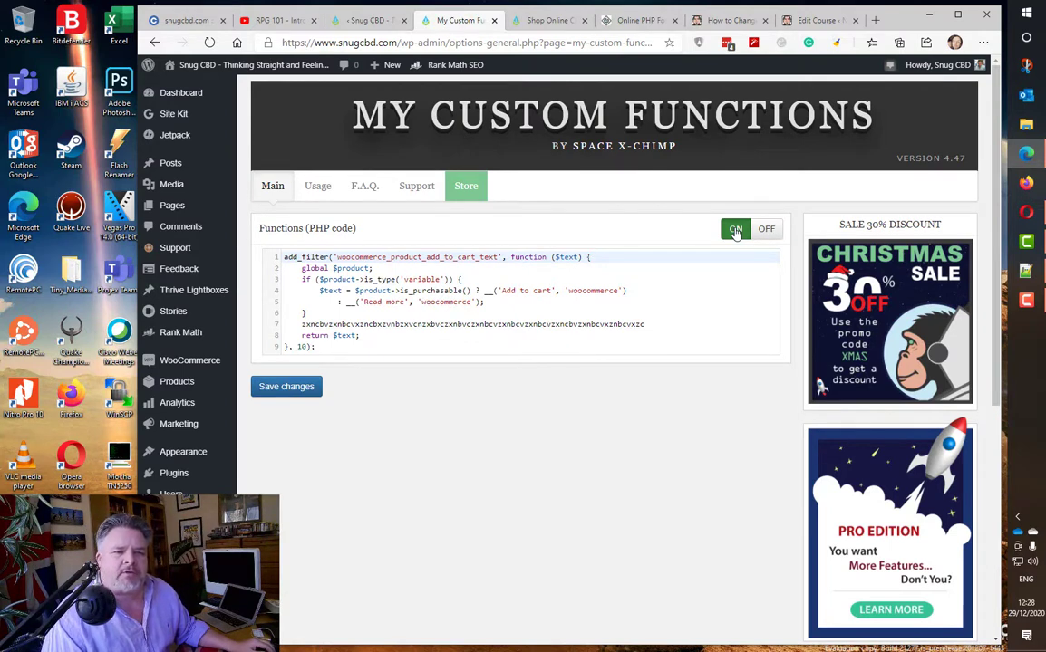
pyautogui.click(766, 230)
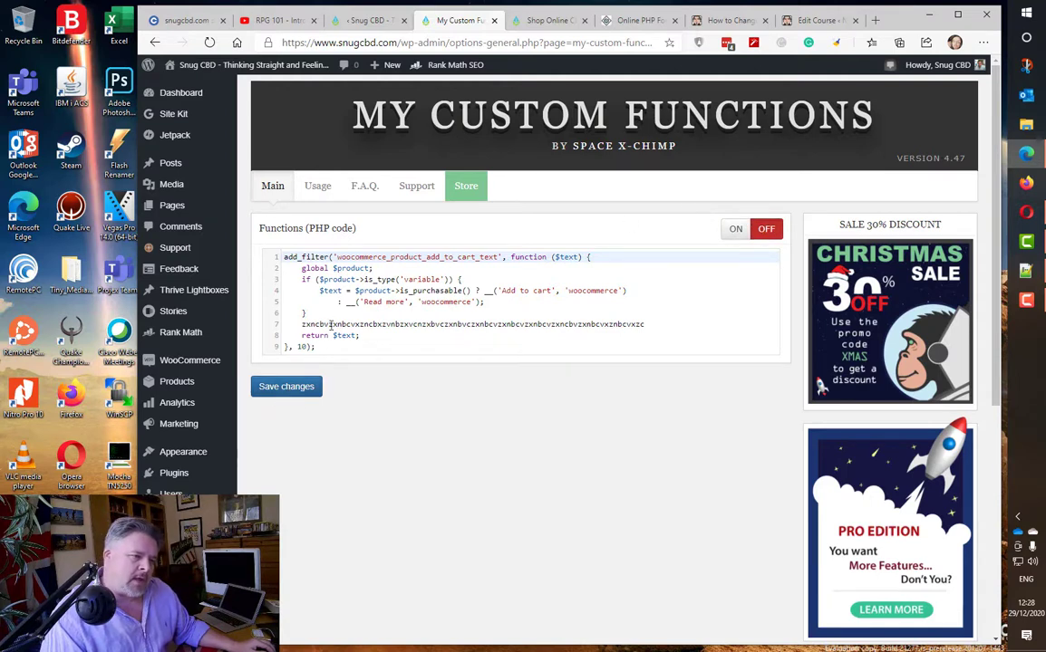
pyautogui.moveTo(300, 325); pyautogui.dragTo(662, 321)
pyautogui.press('BackSpace')
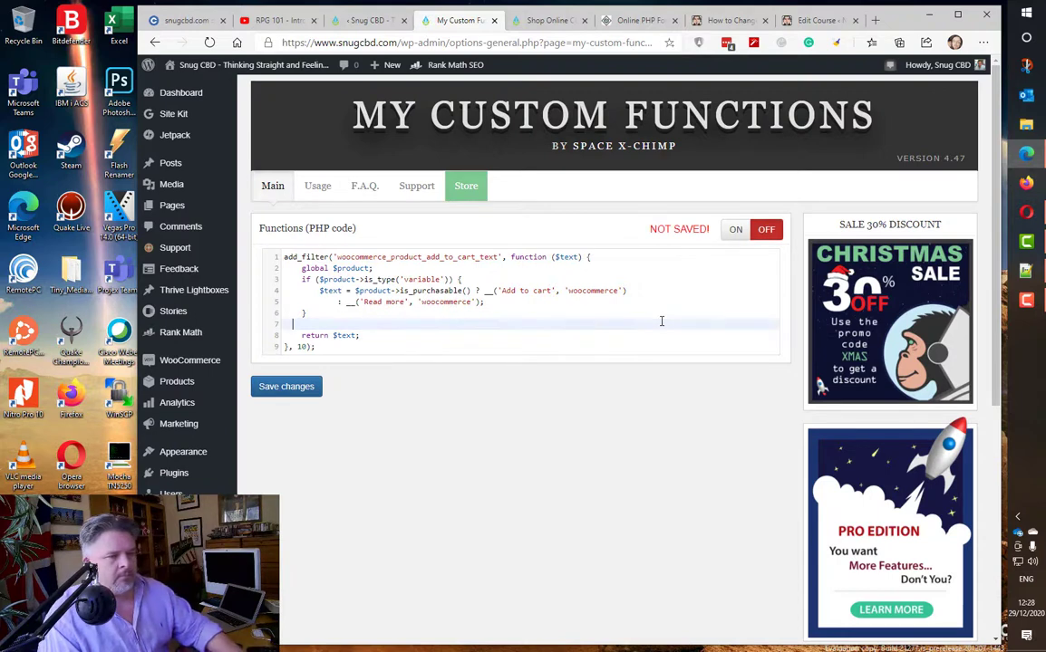
pyautogui.press('BackSpace')
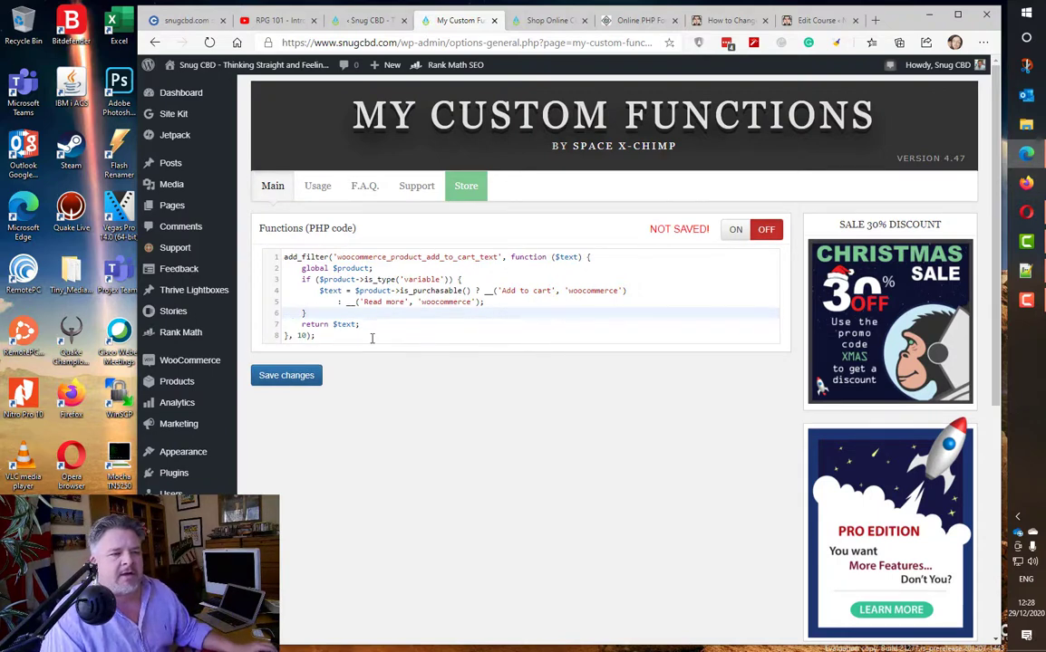
pyautogui.click(287, 380)
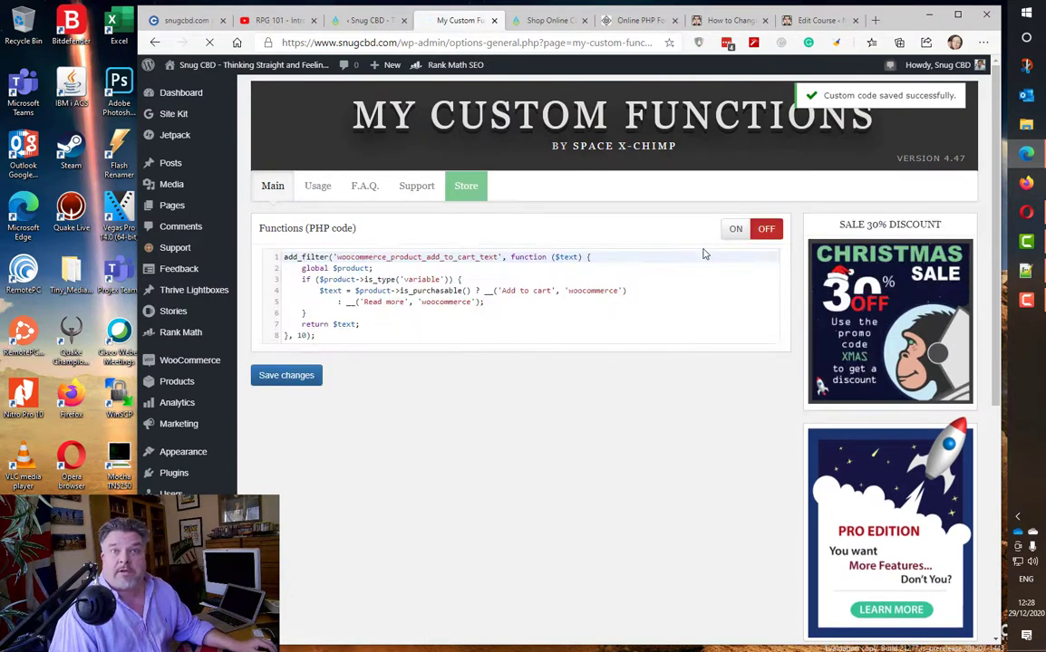
# - Rename the STOP file back to START in the hosting File Manager's my-custom-functions folder
pyautogui.click(219, 20)
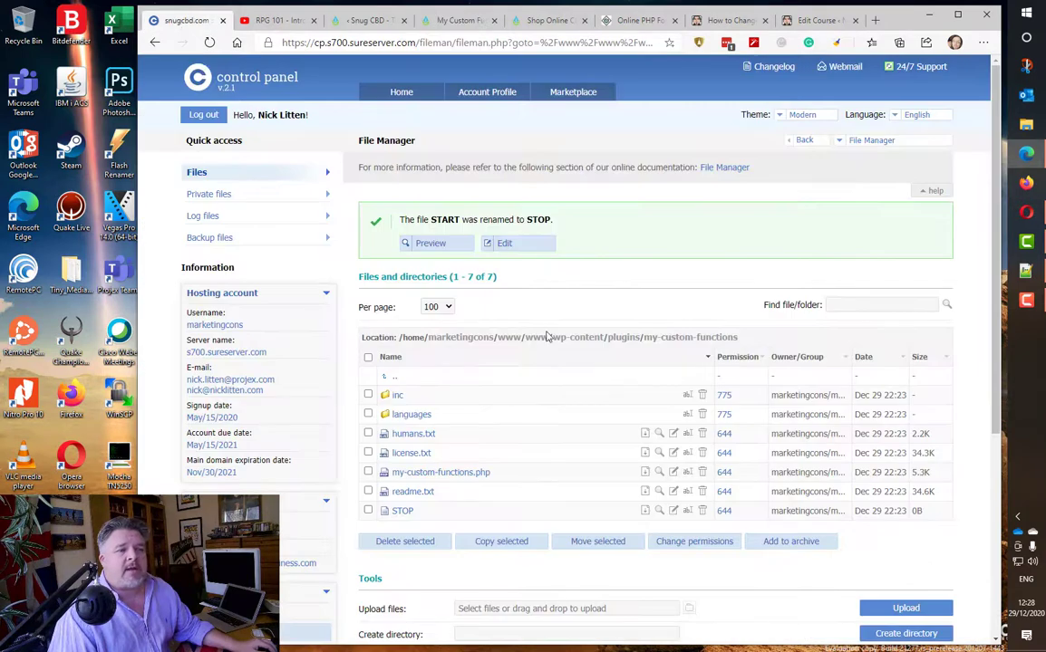
pyautogui.click(688, 510)
pyautogui.doubleClick(403, 511)
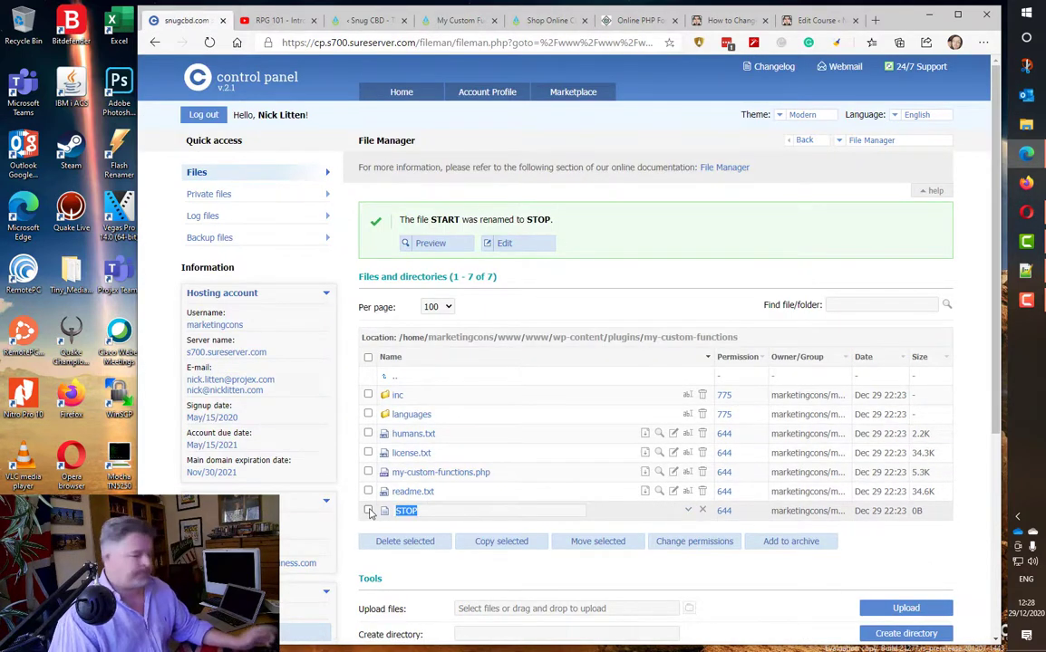
pyautogui.write('START')
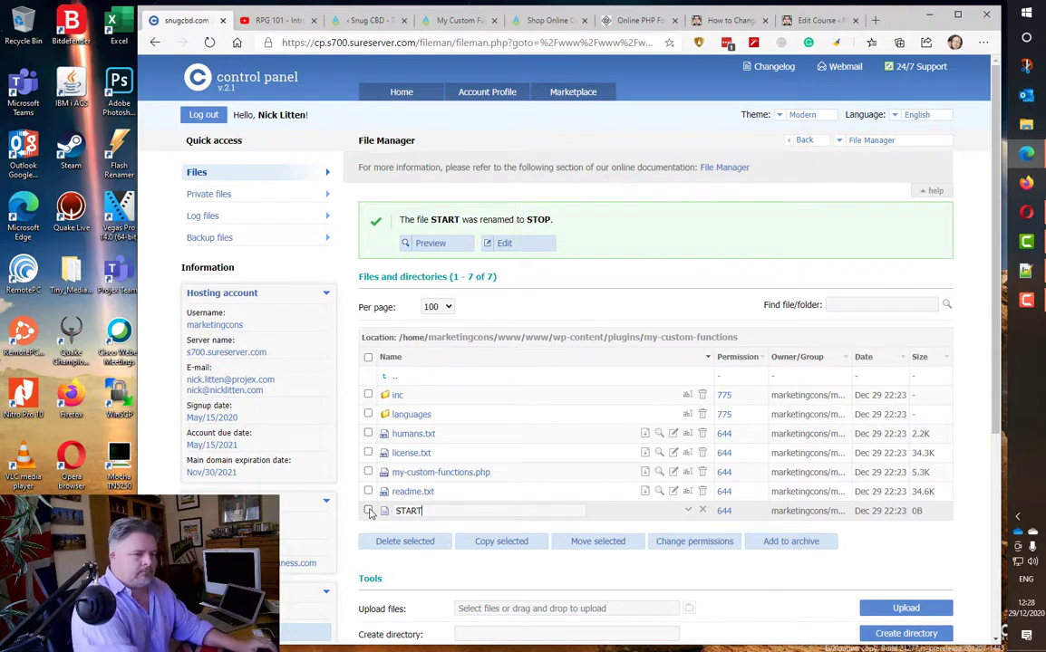
pyautogui.press('Return')
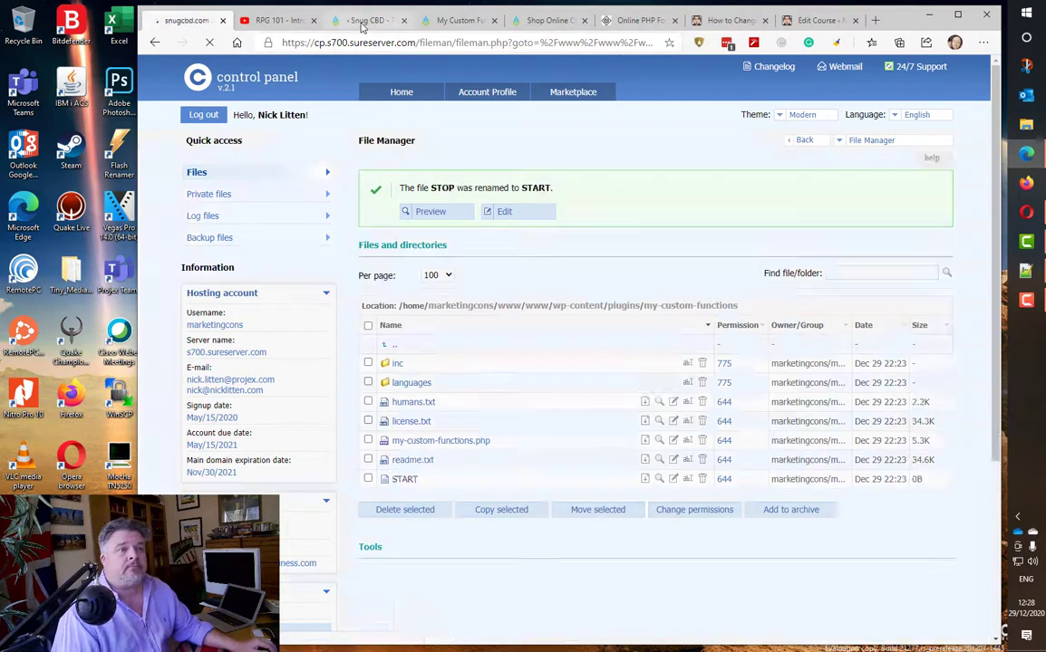
# - Switch the corrected custom PHP code back on in My Custom Functions and save it
pyautogui.click(361, 21)
pyautogui.click(457, 20)
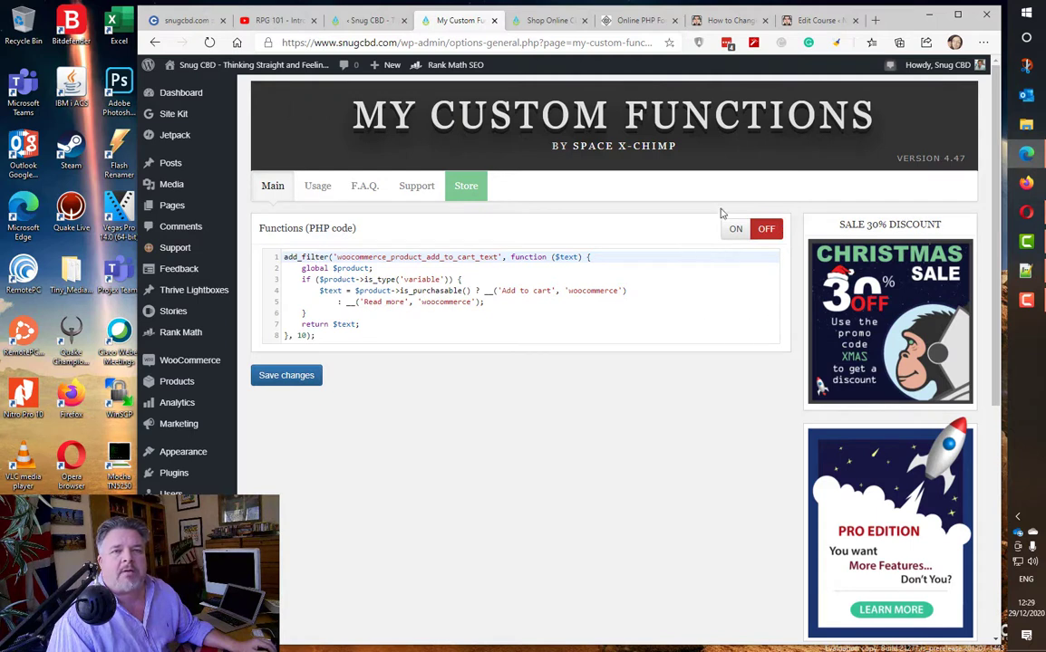
pyautogui.click(737, 231)
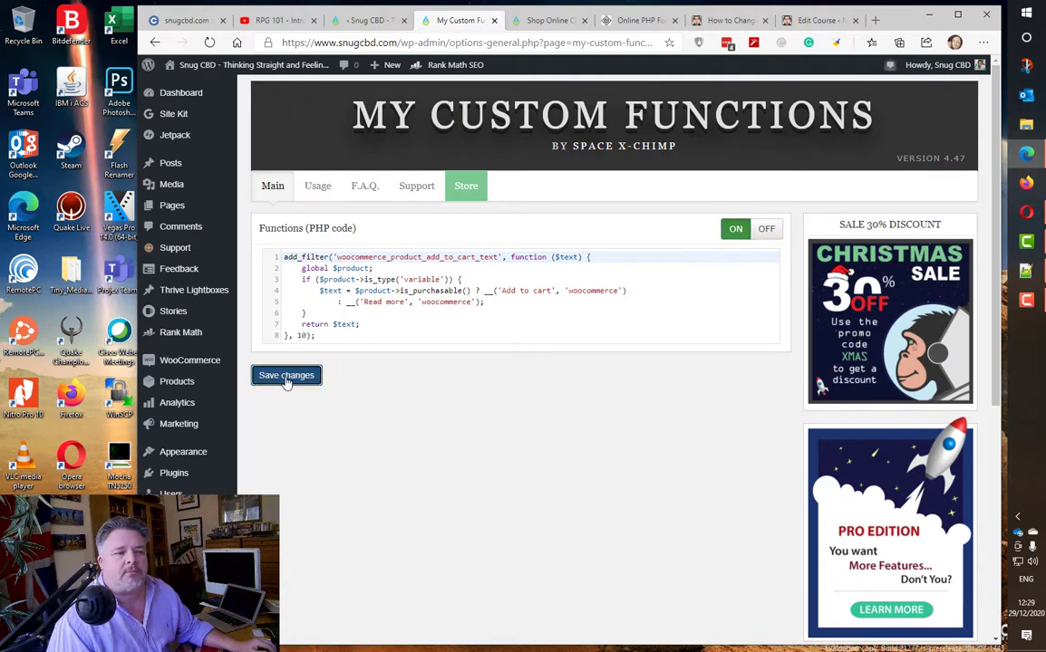
pyautogui.click(286, 375)
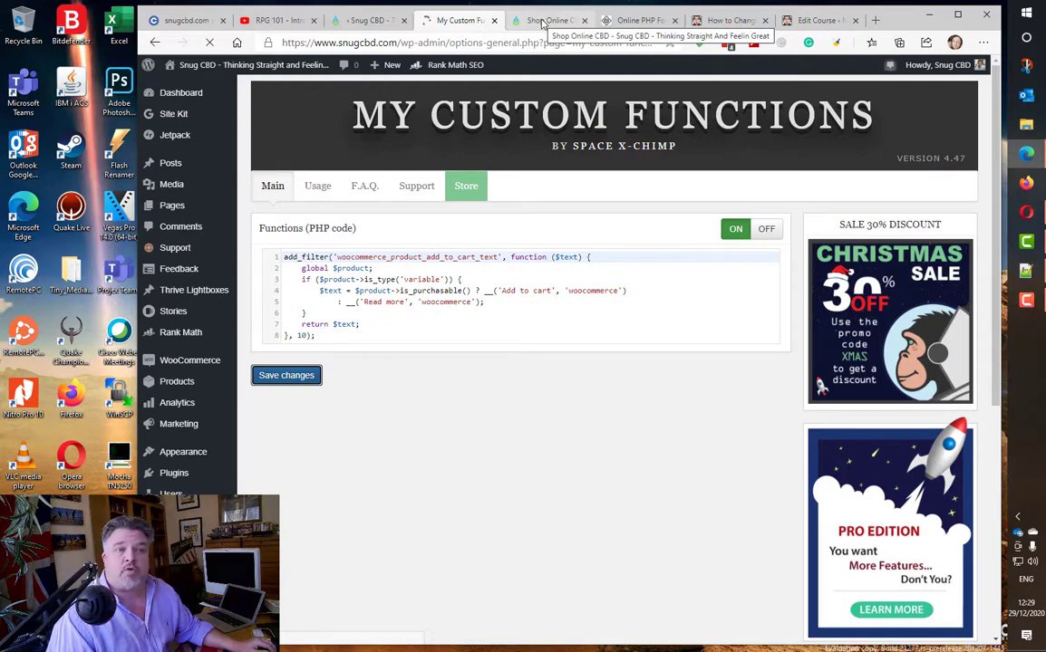
# - Check the button text of the variable products throughout the shop page with the custom code switched on
pyautogui.click(541, 20)
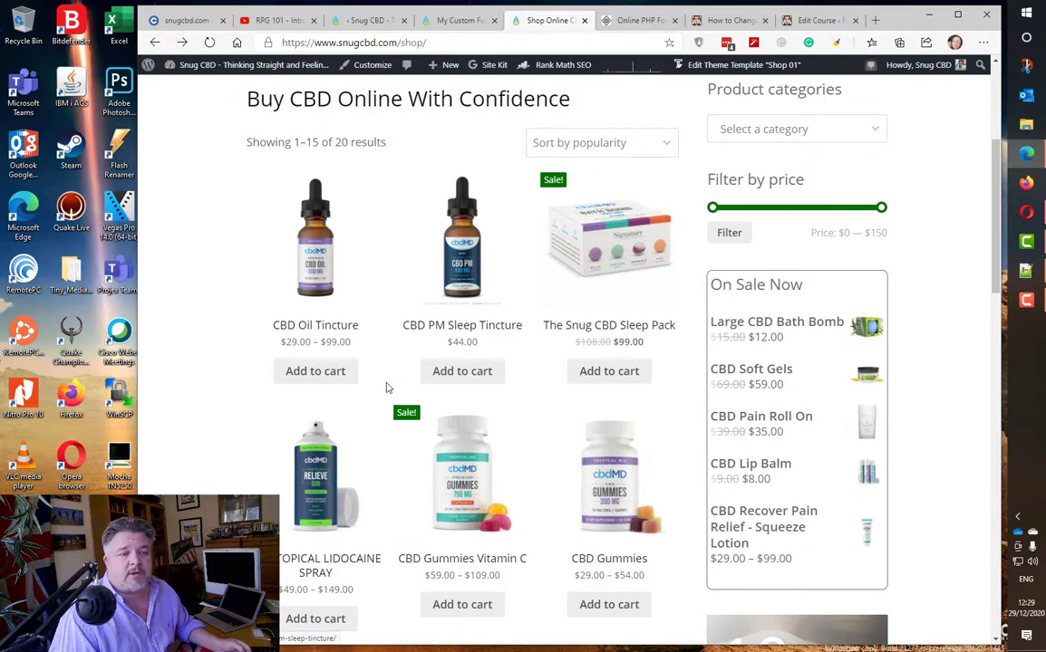
pyautogui.scroll(-10, 591, 364)
pyautogui.scroll(10, 591, 363)
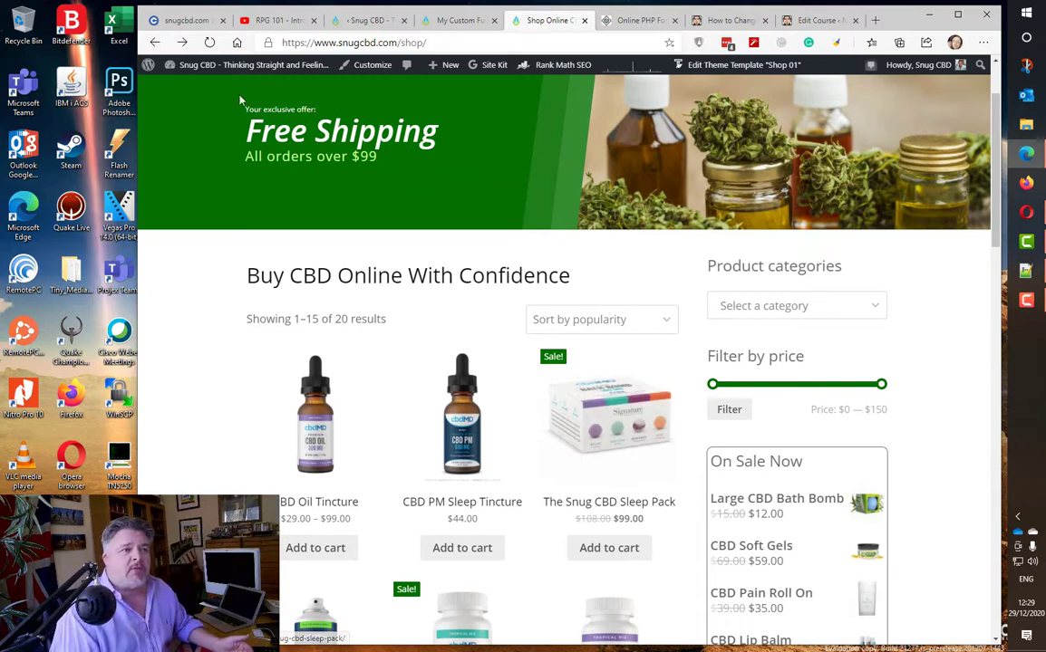
pyautogui.moveTo(218, 76)
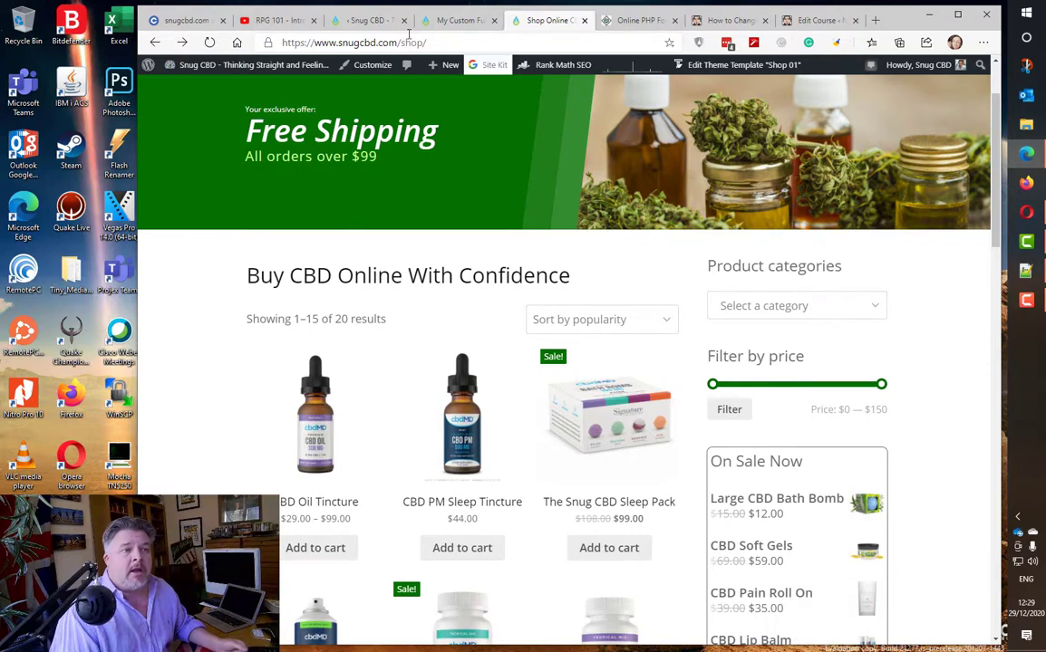
# - Copy the entire add_filter PHP snippet from the My Custom Functions code editor
pyautogui.click(367, 22)
pyautogui.click(453, 20)
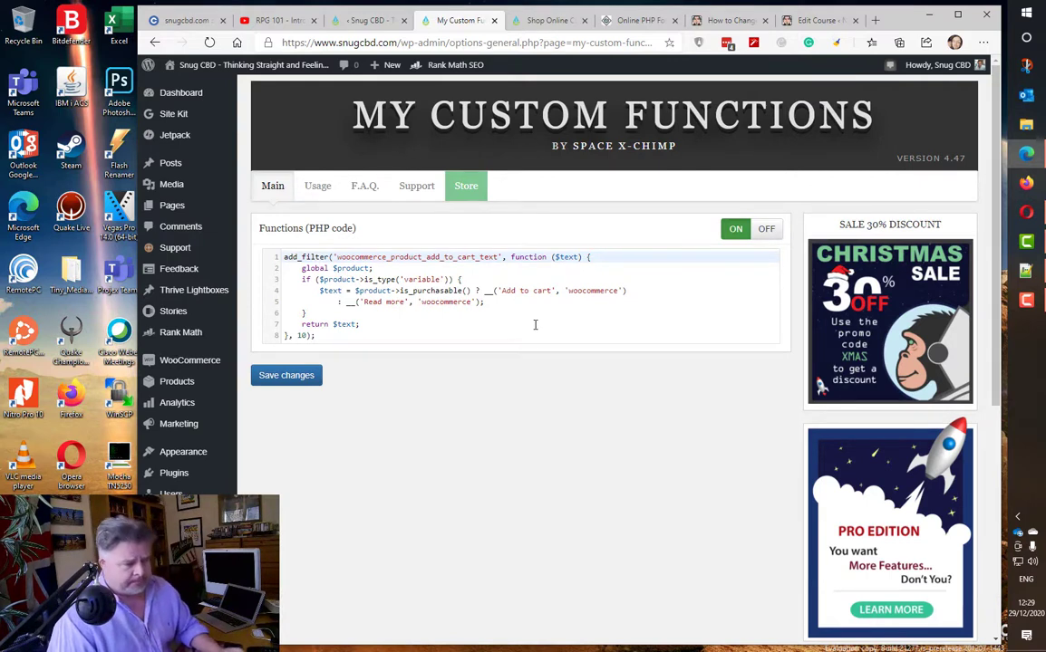
pyautogui.moveTo(316, 336); pyautogui.dragTo(277, 263)
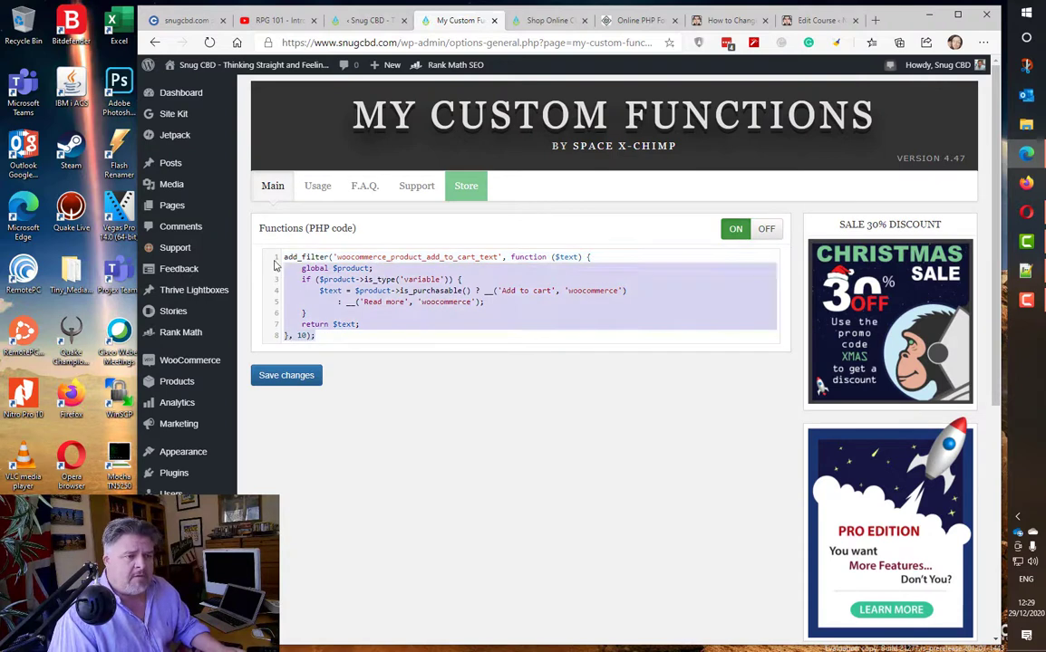
pyautogui.rightClick(352, 262)
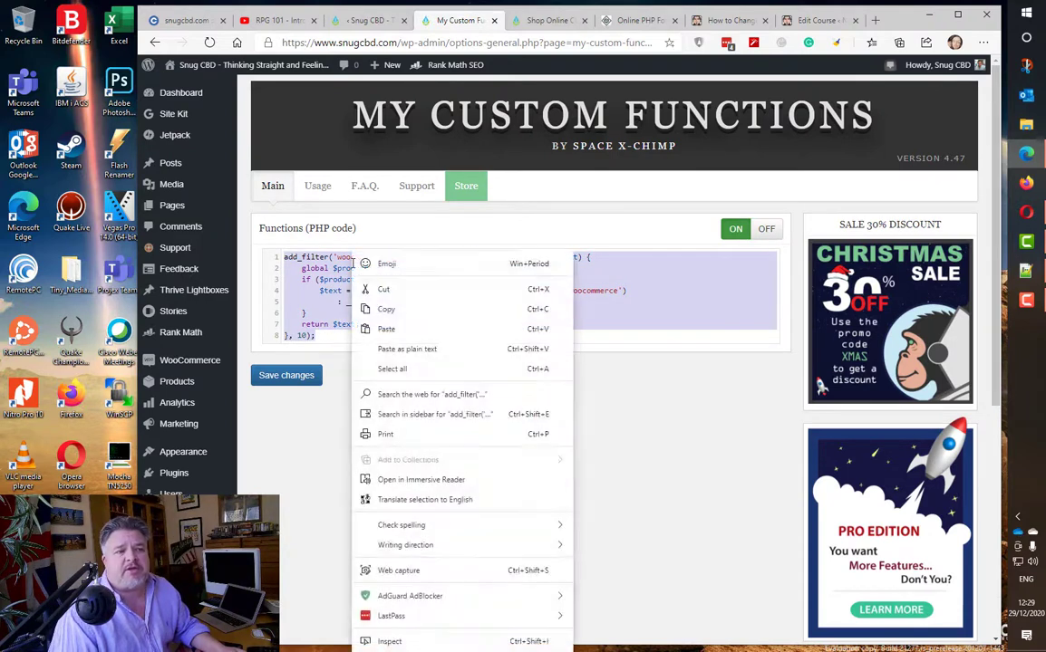
pyautogui.click(403, 313)
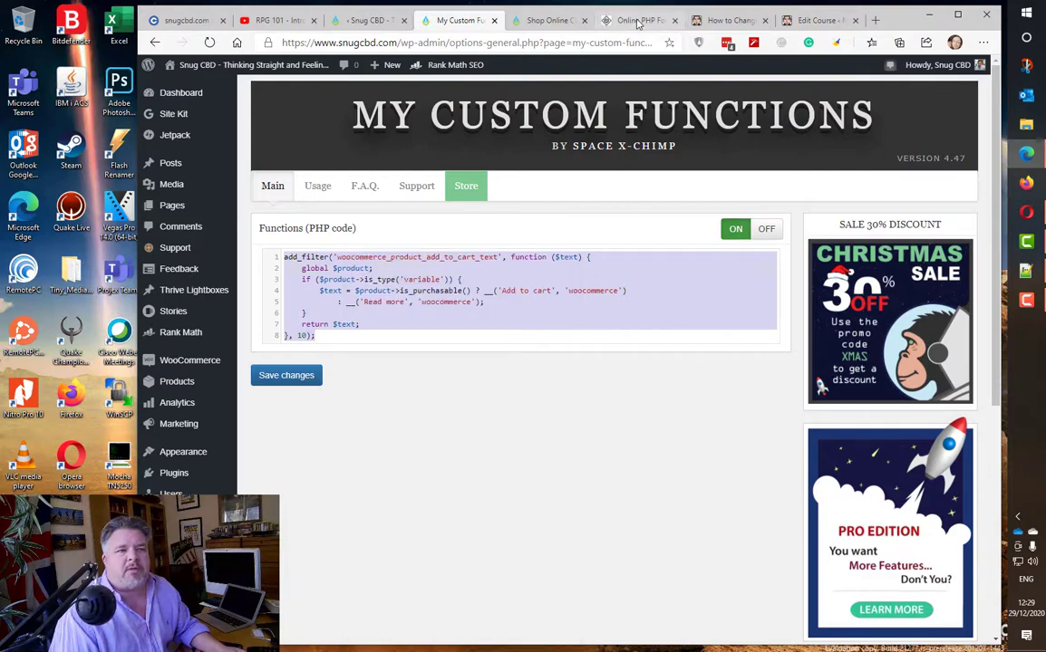
# - Search the web for "php validaty checker" in place of the Online PHP Formatter page and open the phpcodechecker.com result
pyautogui.click(639, 20)
pyautogui.click(390, 42)
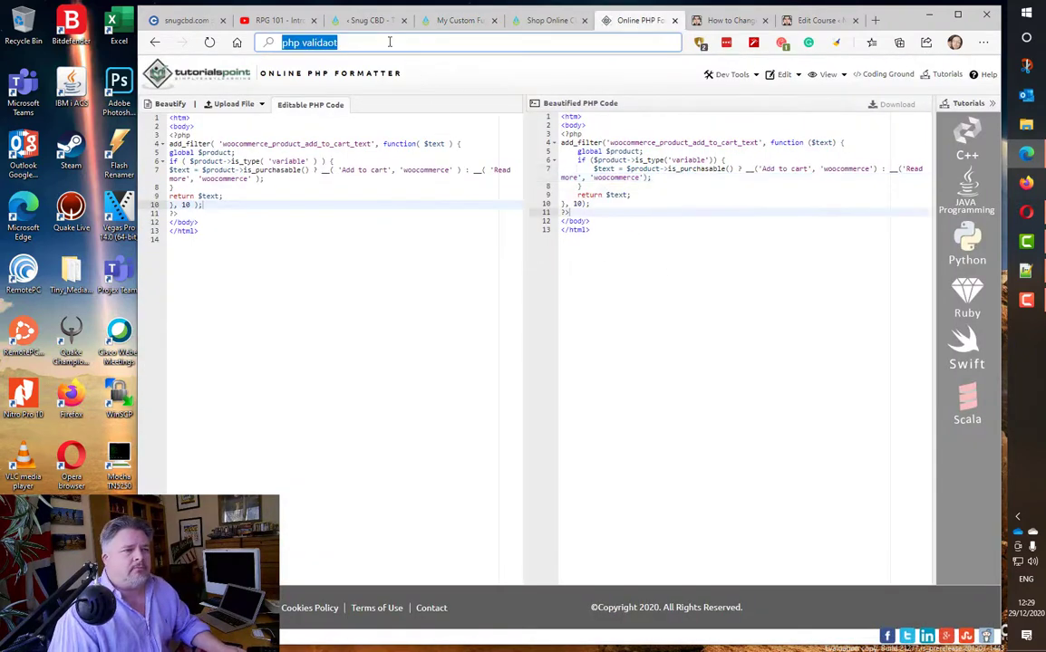
pyautogui.write('php valida')
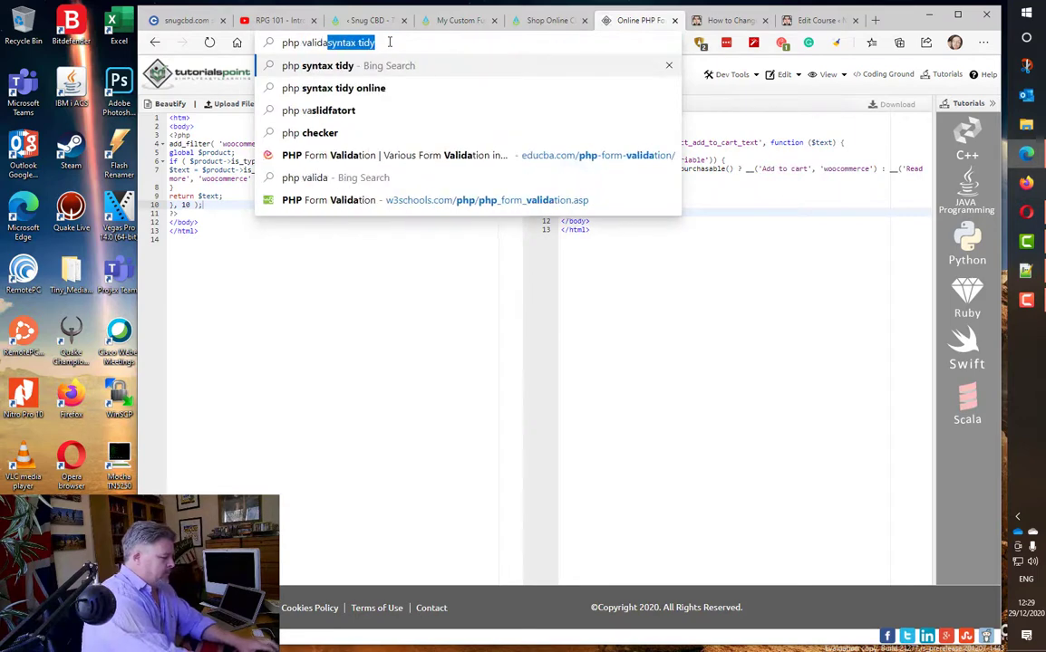
pyautogui.write('ty checker')
pyautogui.press('Return')
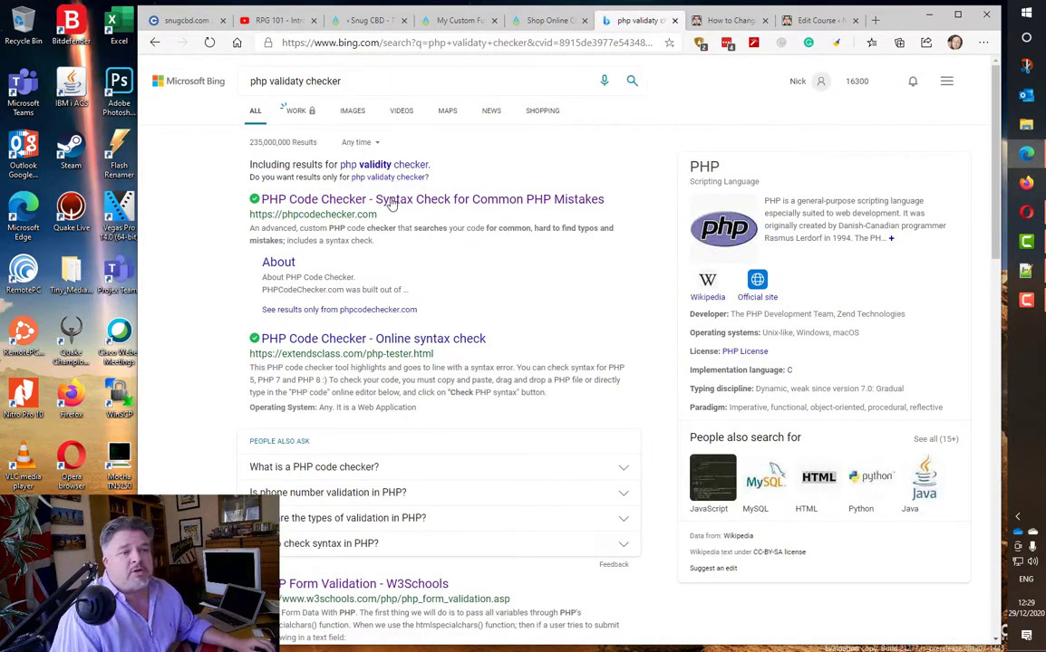
pyautogui.click(392, 201)
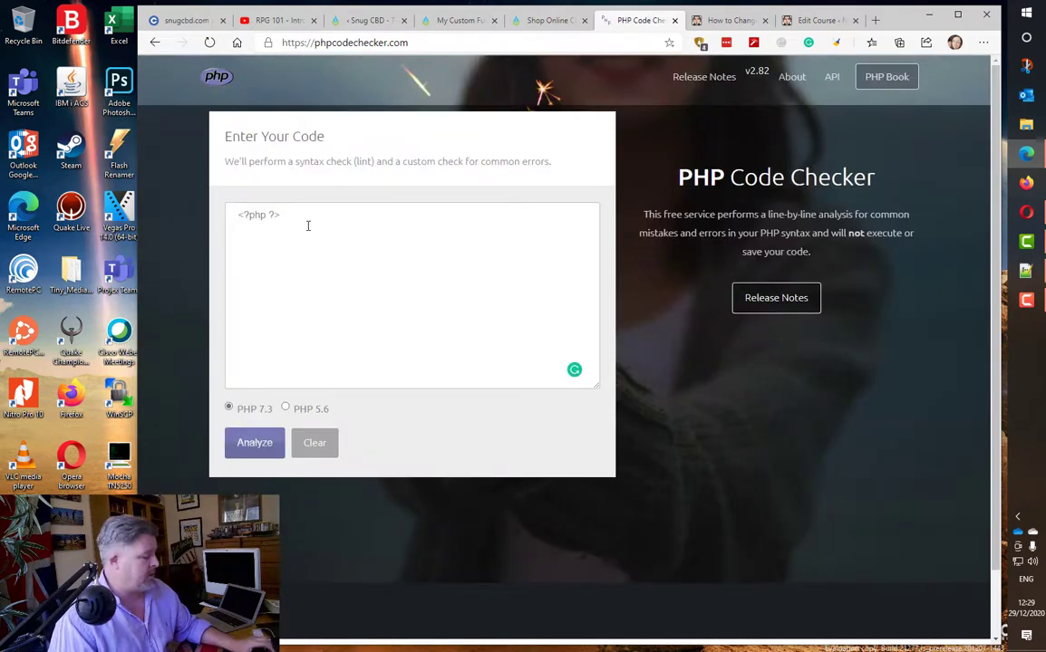
# - Paste the copied snippet into PHP Code Checker, analyze it with PHP 7.3, and highlight the result
pyautogui.click(308, 226)
pyautogui.hotkey('ctrl', 'v')
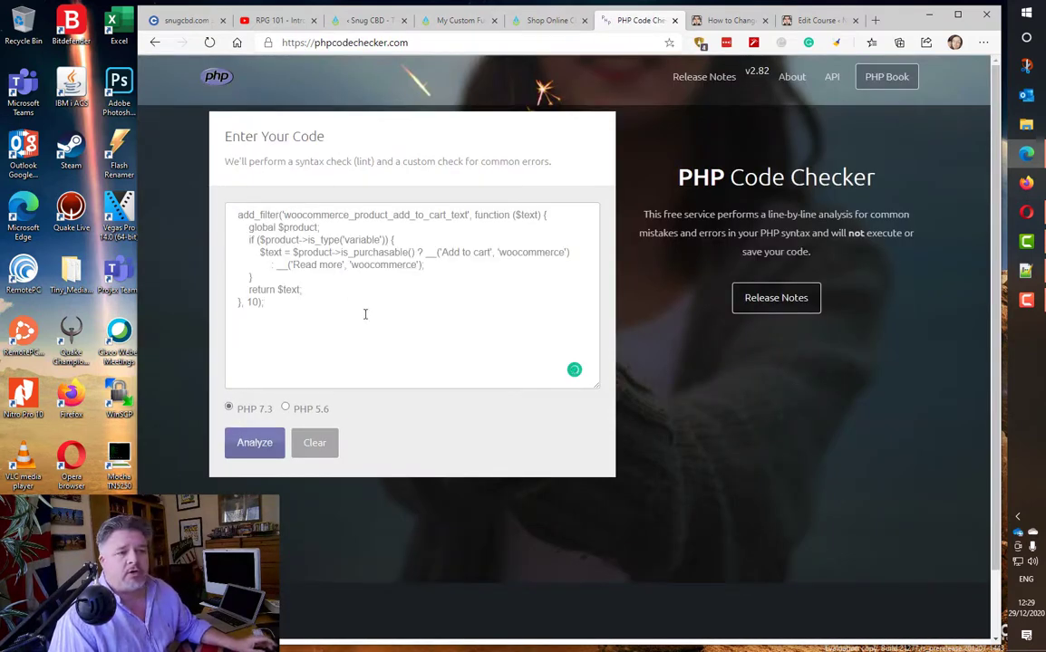
pyautogui.click(254, 444)
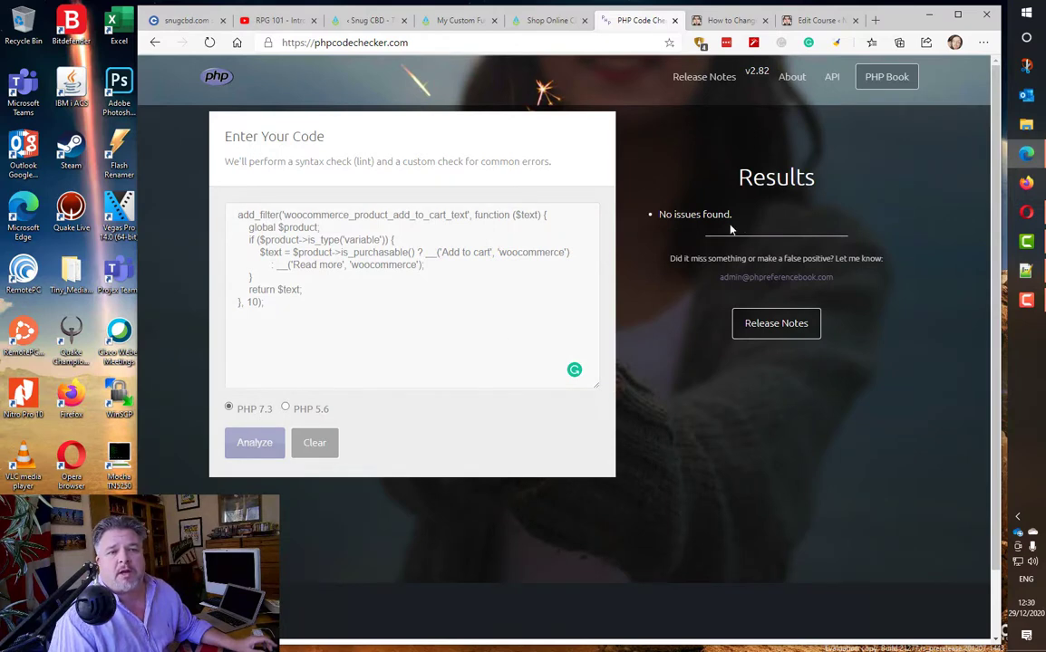
pyautogui.moveTo(730, 231); pyautogui.dragTo(644, 218)
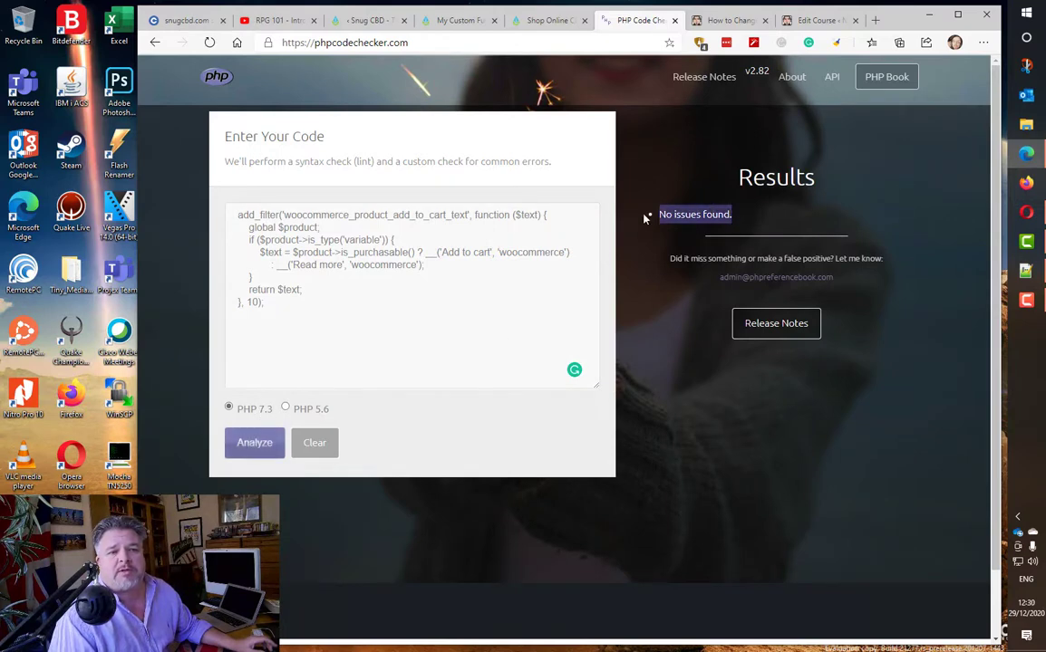
# - Insert a line of random z letters above "return $text;" in the checker's code and analyze it again
pyautogui.click(277, 283)
pyautogui.press('Return')
pyautogui.write('zzzzzzzzzzzzzzzzzzzzzzzzzzzzzzzzzzzz')
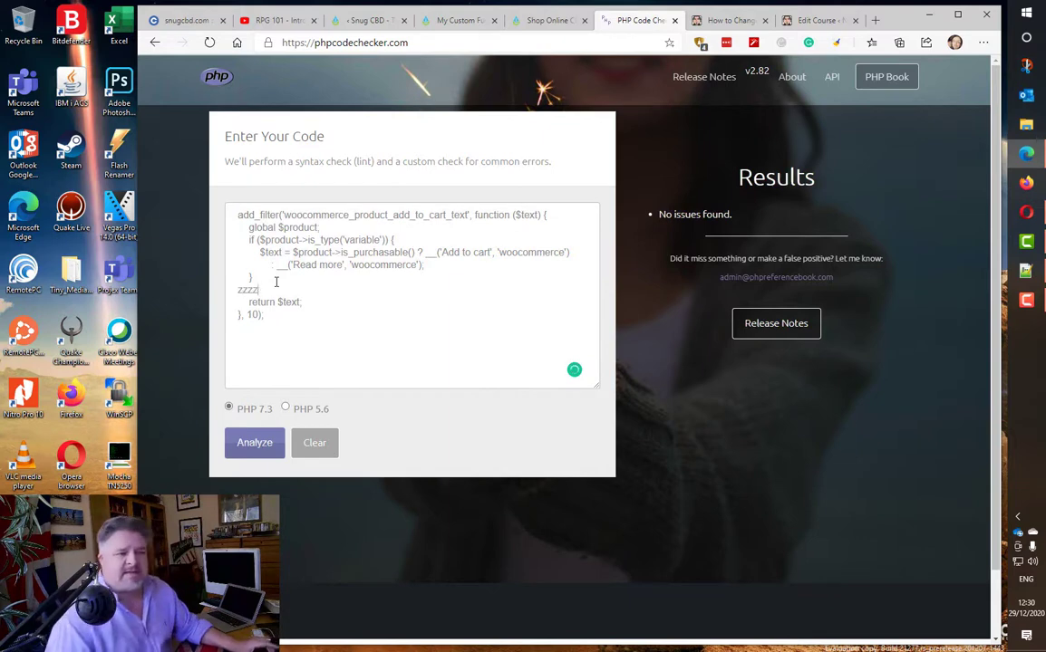
pyautogui.click(252, 446)
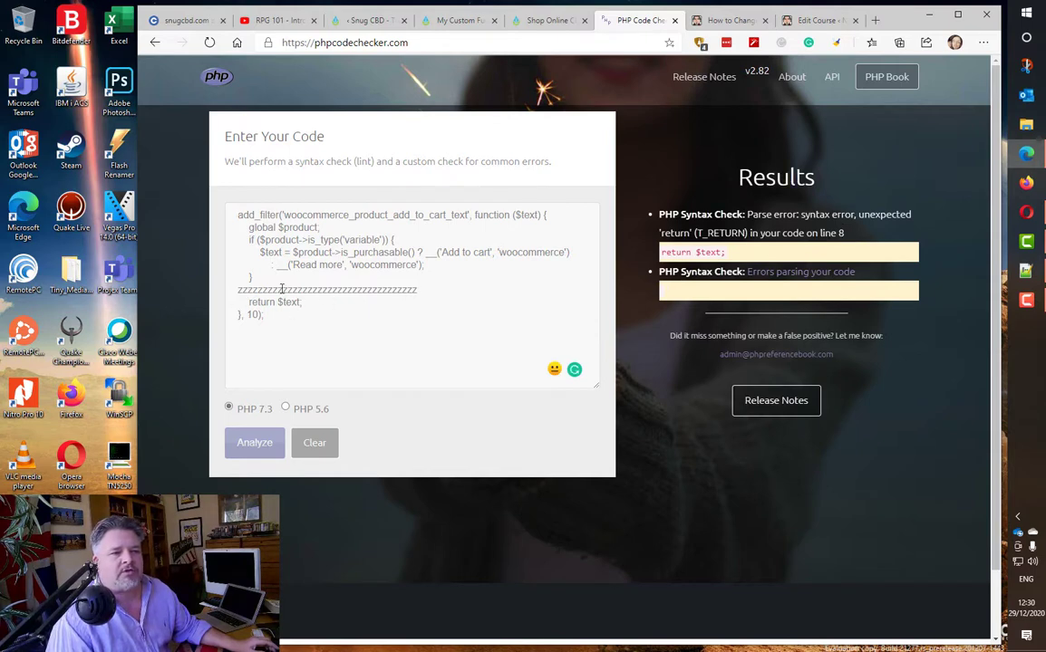
# - Delete the line of z letters from the checker's code and rerun the analysis
pyautogui.tripleClick(345, 294)
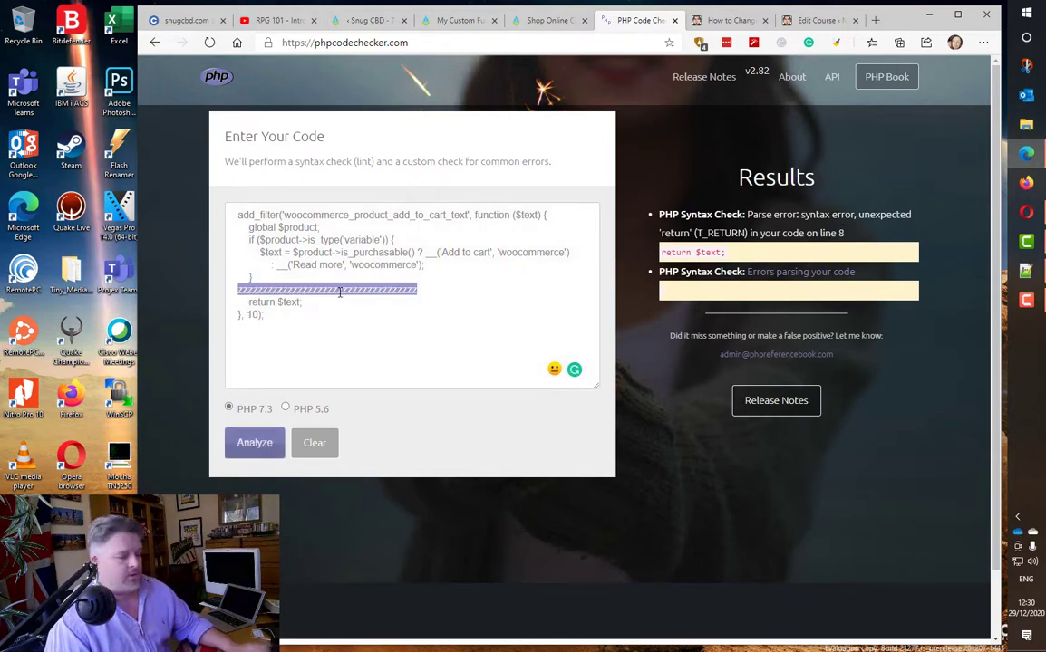
pyautogui.press('BackSpace')
pyautogui.click(255, 448)
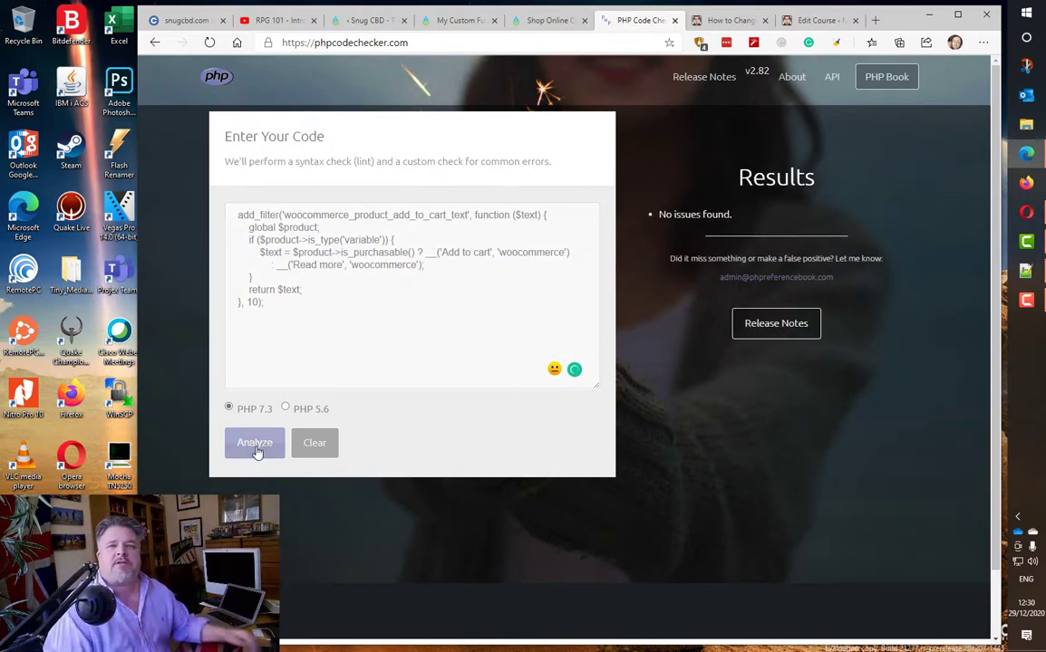
# - Review the custom code in My Custom Functions and the resulting product buttons on the shop page
pyautogui.click(460, 20)
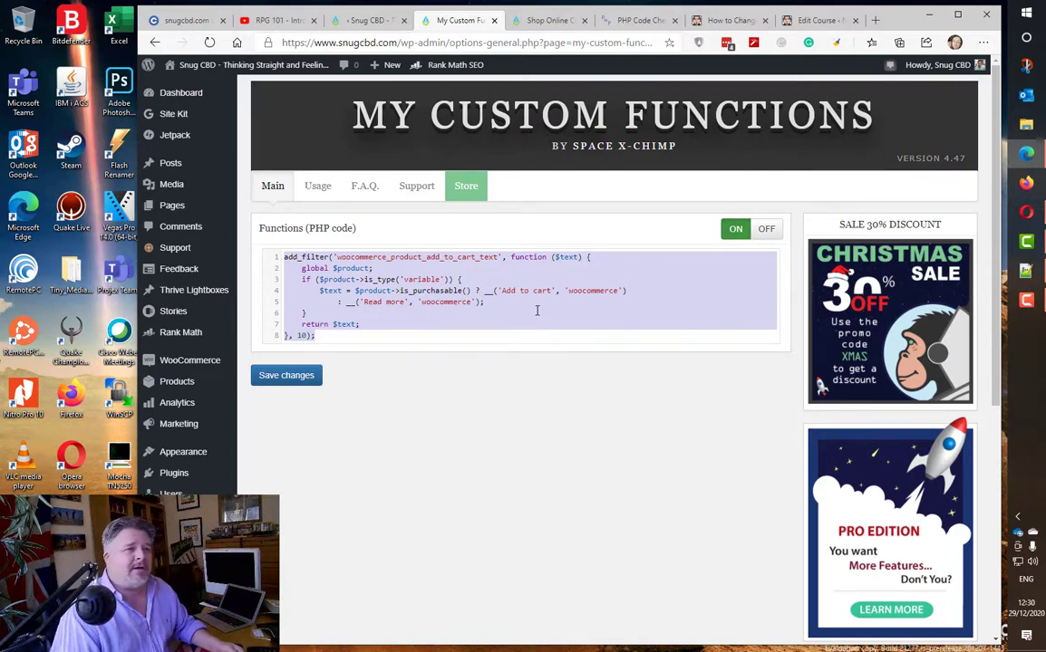
pyautogui.click(541, 21)
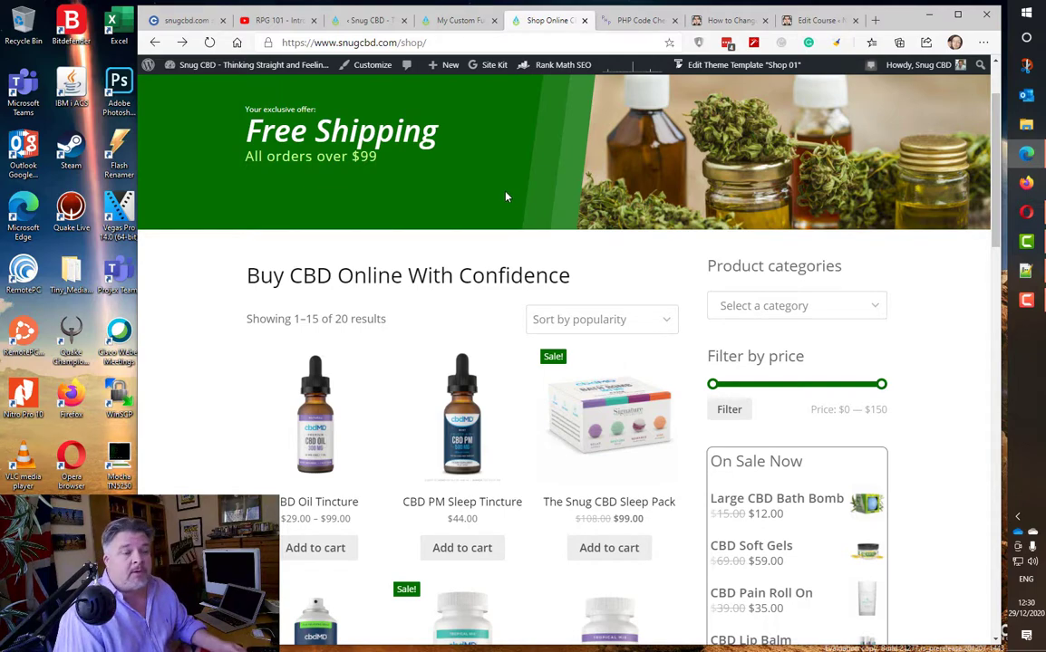
pyautogui.scroll(-8, 506, 196)
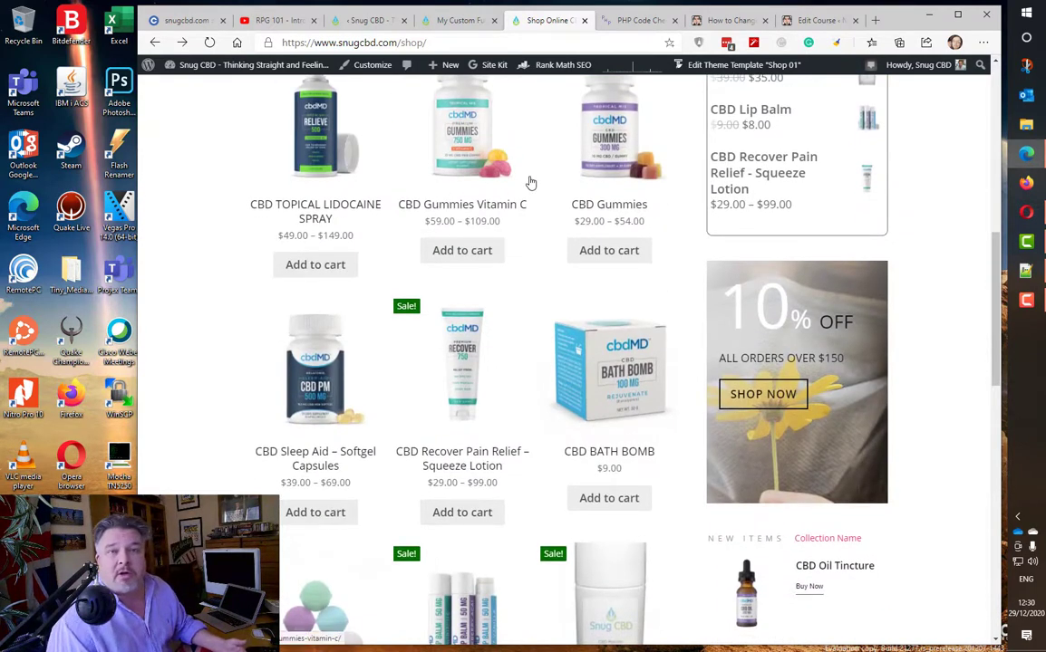
pyautogui.scroll(10, 531, 184)
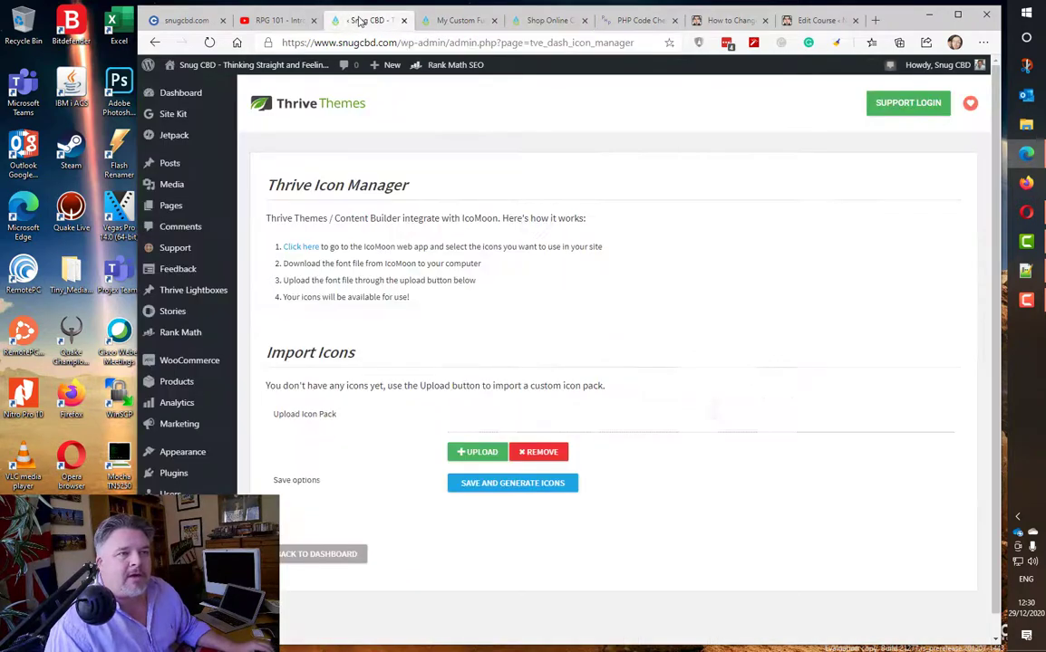
pyautogui.click(361, 20)
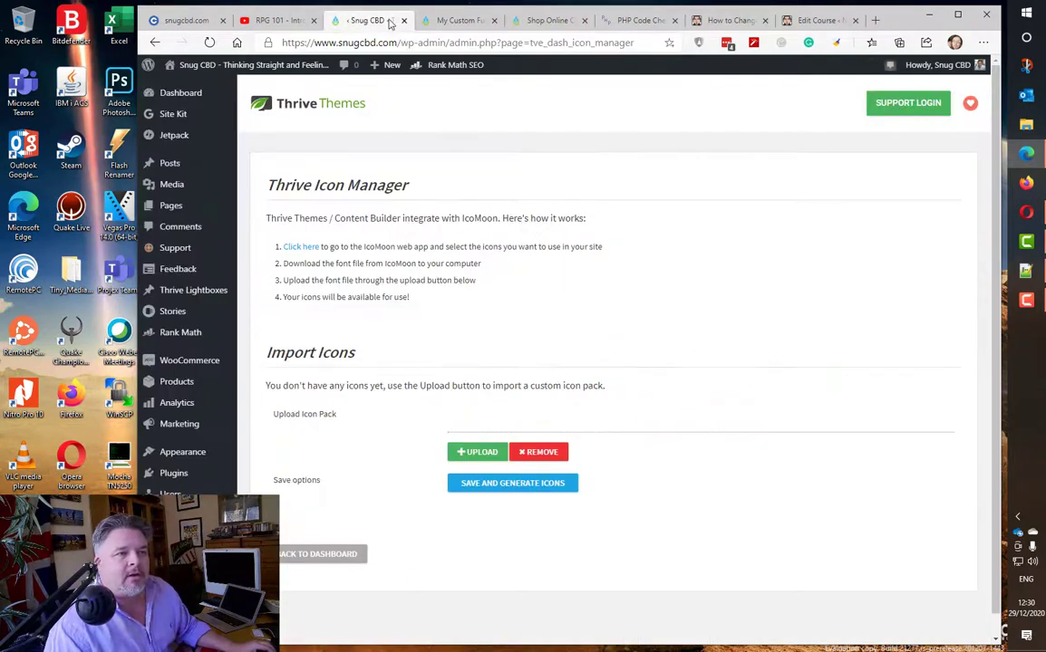
pyautogui.click(449, 20)
pyautogui.click(553, 20)
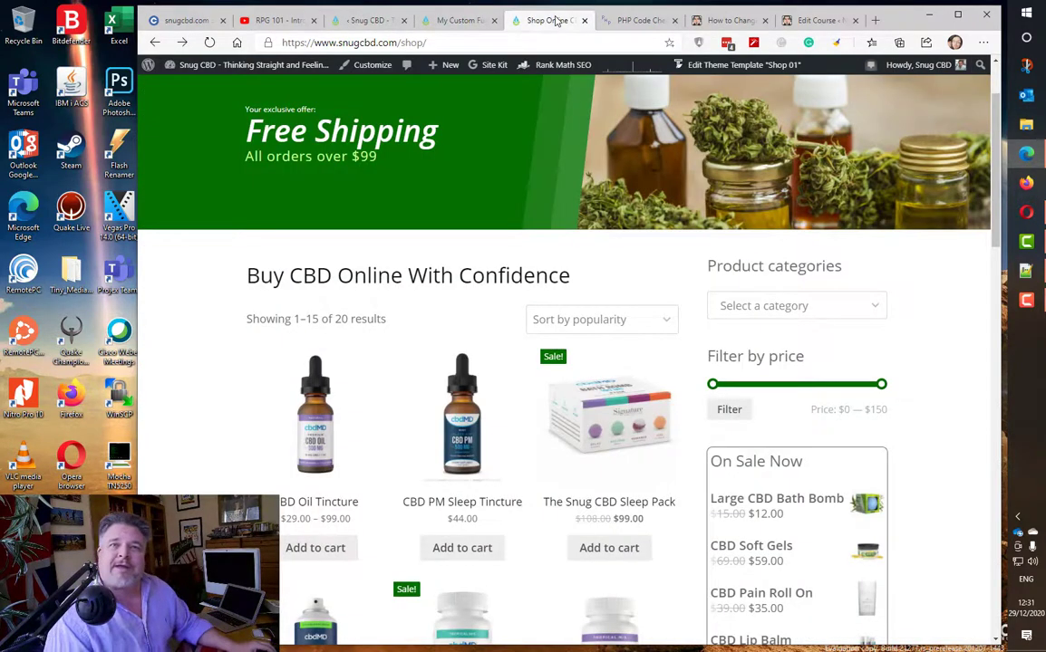